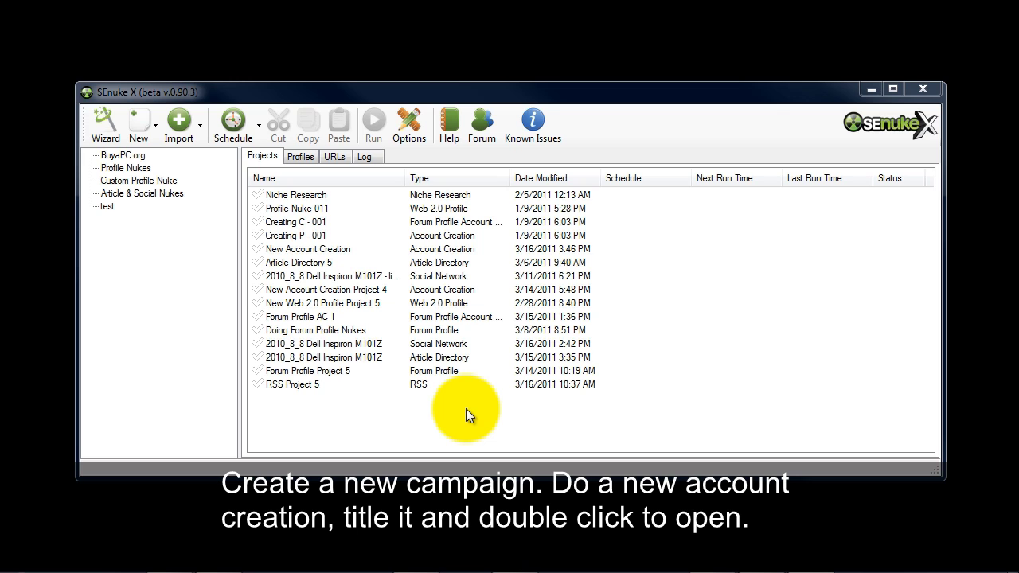
# Create and save a new root campaign named 'Submitter Demo'
pyautogui.click(143, 131)
pyautogui.click(151, 154)
pyautogui.write('Submitter Demo')
pyautogui.click(112, 118)
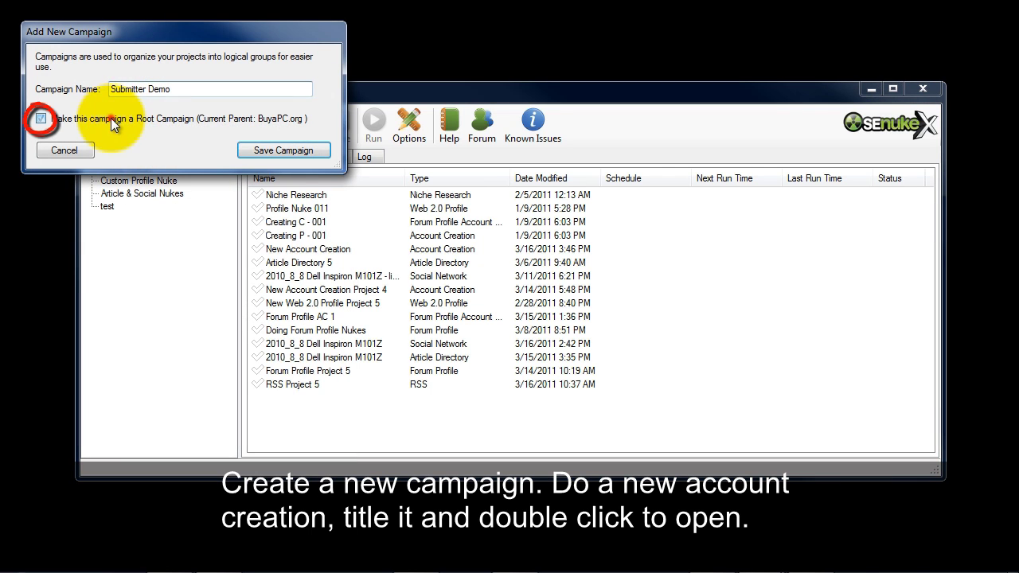
pyautogui.click(281, 151)
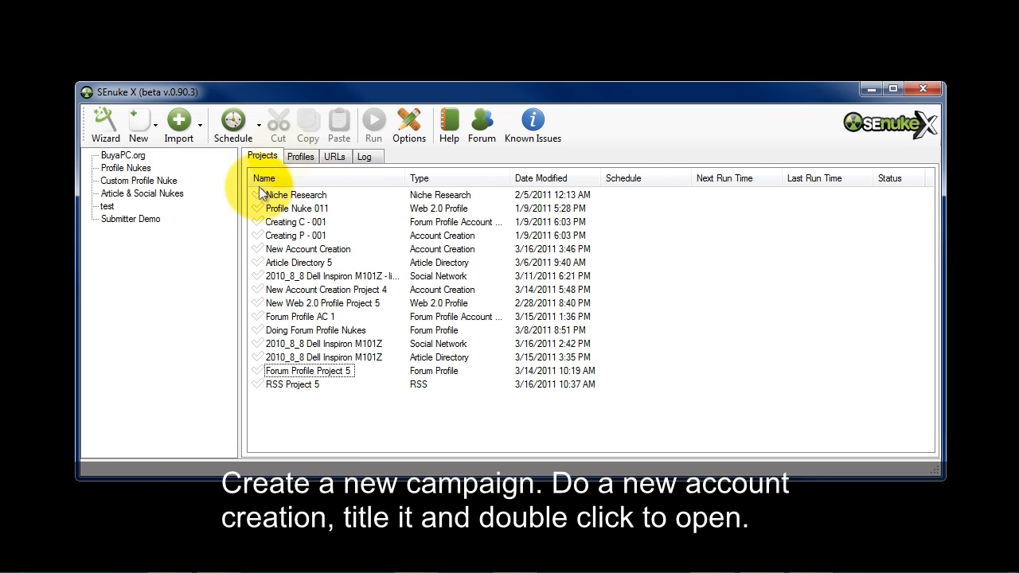
# Select Submitter Demo and review its Profiles, URLs and Log tabs, ending on the empty Projects list
pyautogui.click(127, 220)
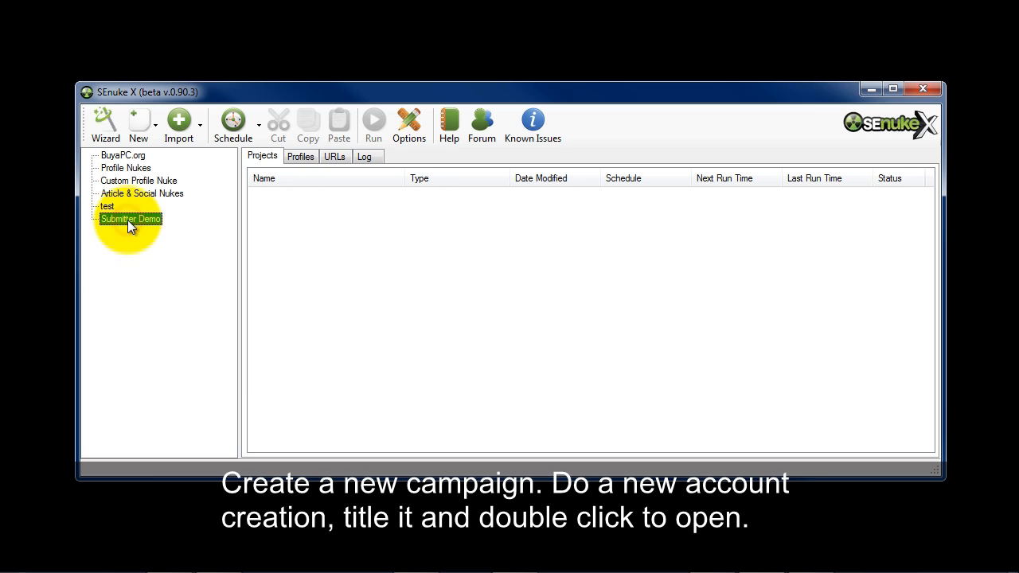
pyautogui.click(302, 157)
pyautogui.click(334, 157)
pyautogui.click(363, 156)
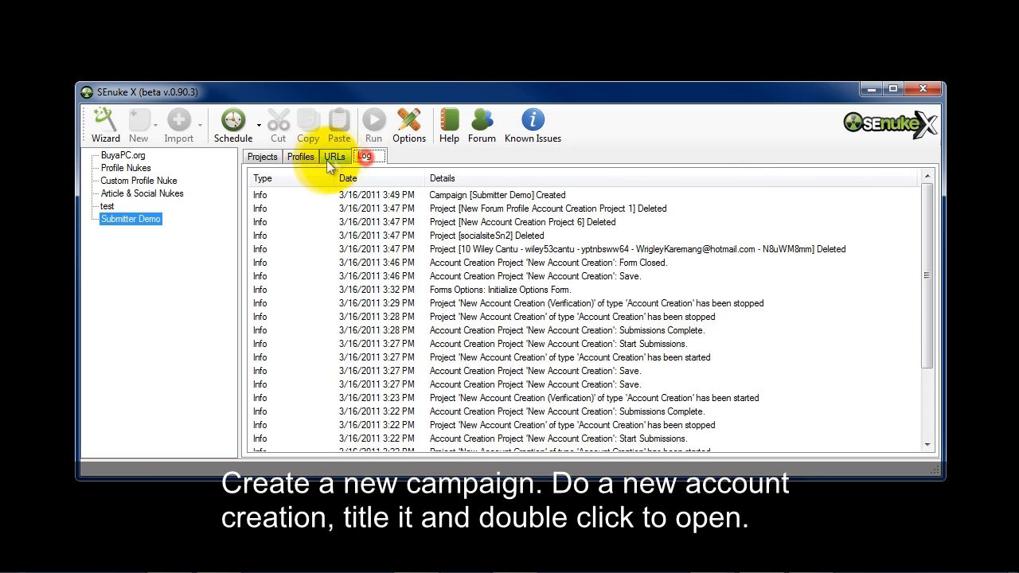
pyautogui.click(328, 159)
pyautogui.click(307, 160)
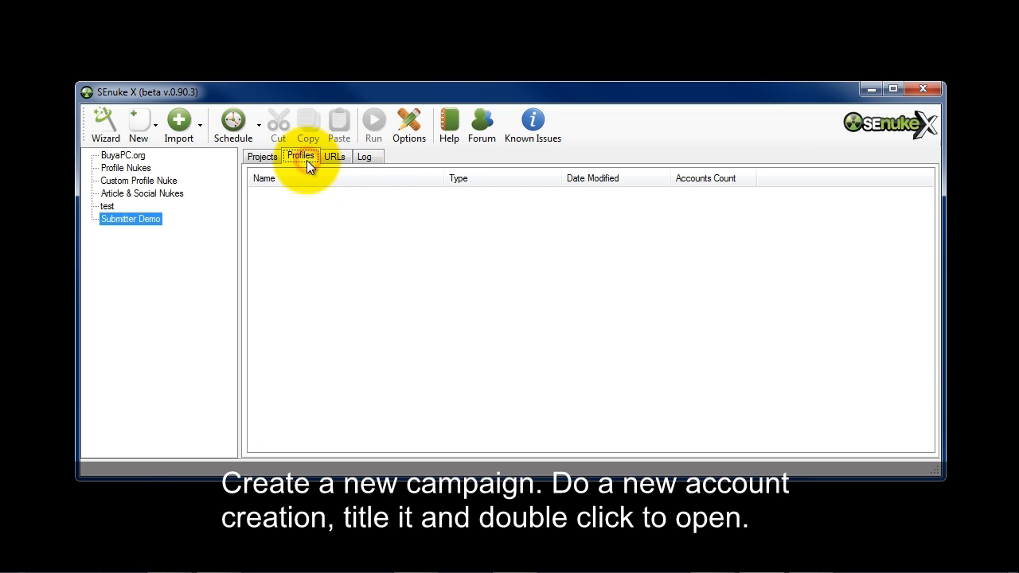
pyautogui.click(266, 159)
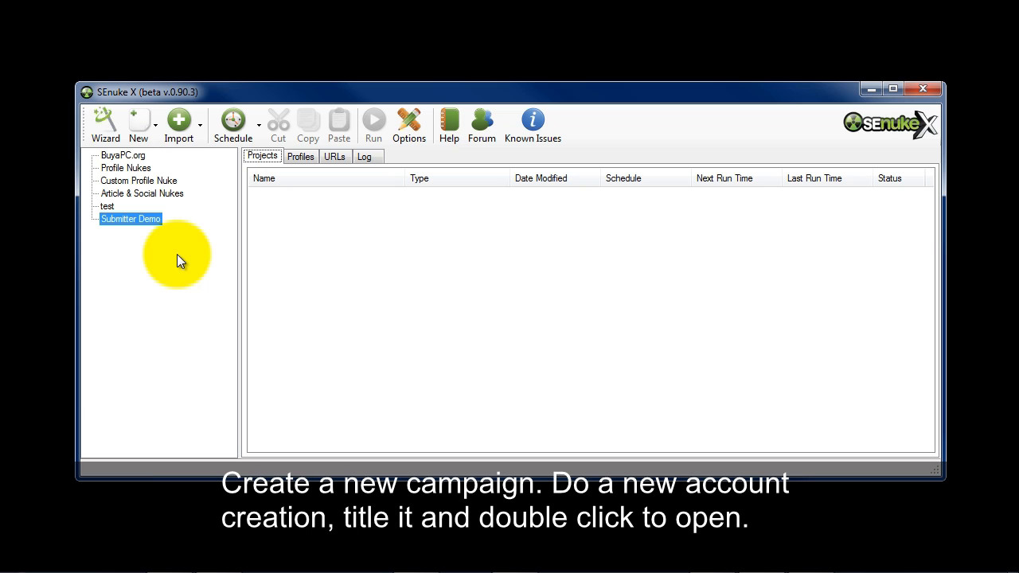
# Add an account creation project named 'Creating Article & Social Profiles' and open it
pyautogui.click(157, 138)
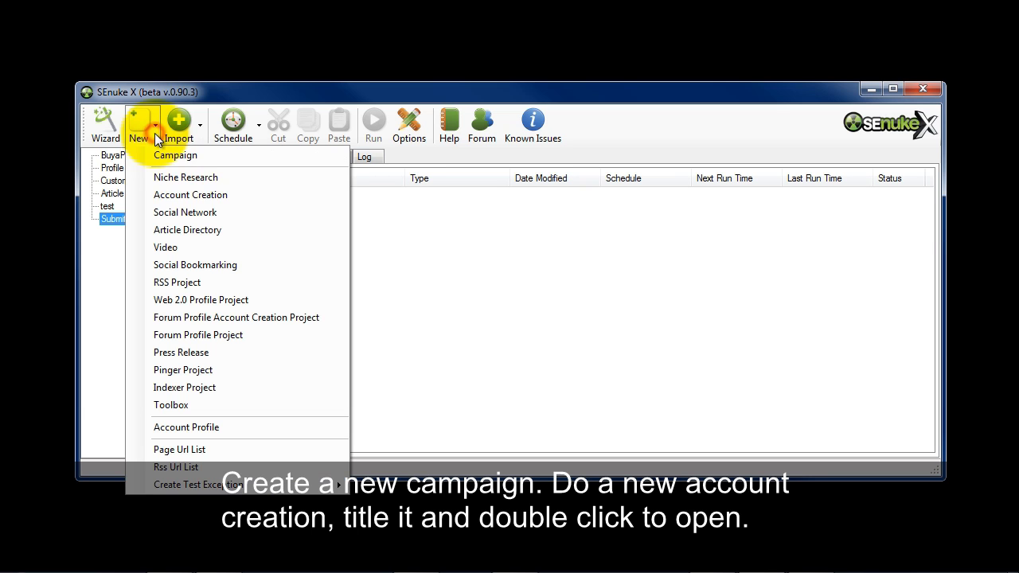
pyautogui.click(185, 196)
pyautogui.write('Creating Article & Social Profiles')
pyautogui.press('Return')
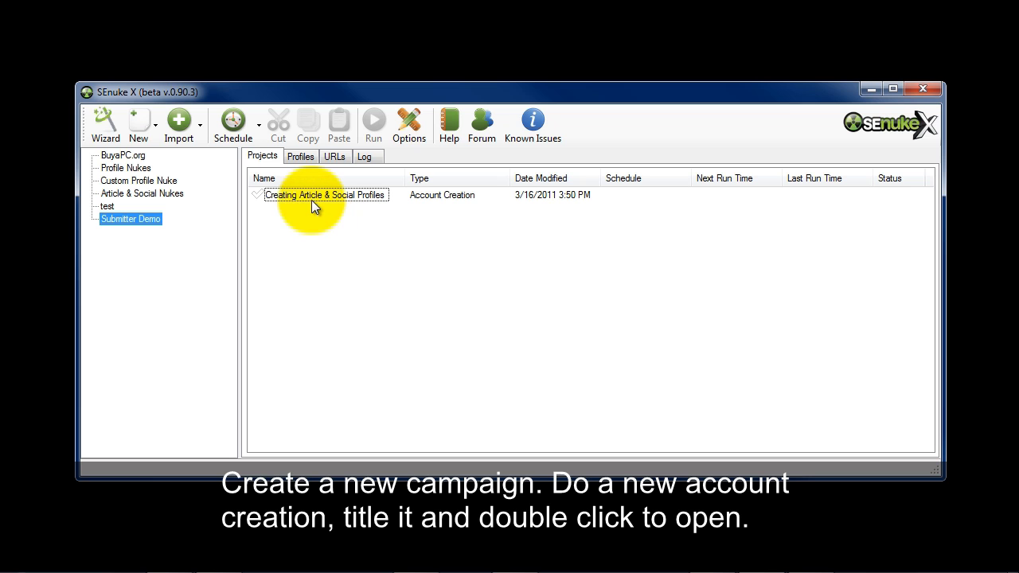
pyautogui.doubleClick(312, 202)
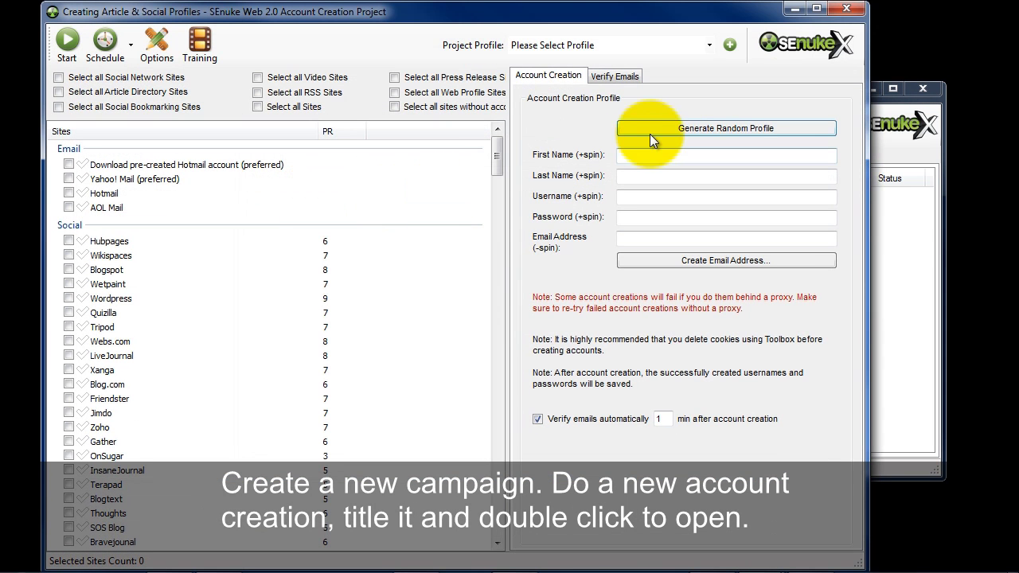
# Generate a random identity and save it as a profile prefixed 'SA 001' before the person's name
pyautogui.click(660, 131)
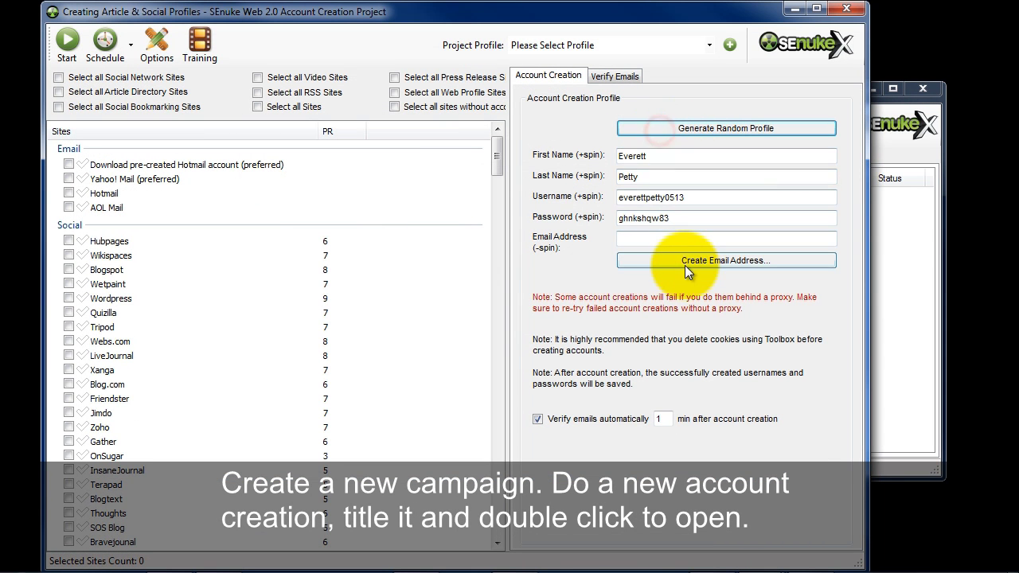
pyautogui.click(729, 46)
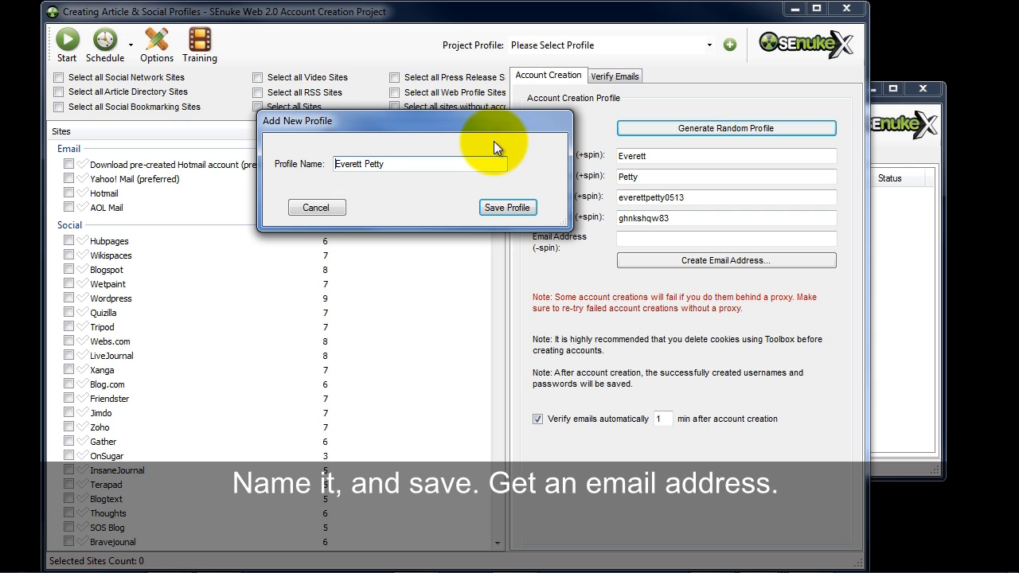
pyautogui.write('SA 001')
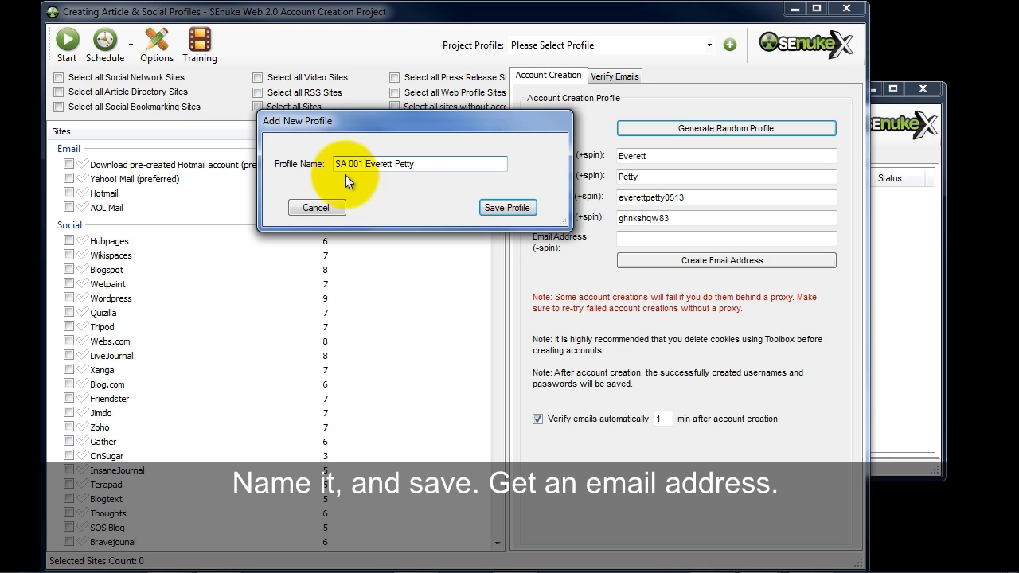
pyautogui.click(506, 207)
pyautogui.click(659, 256)
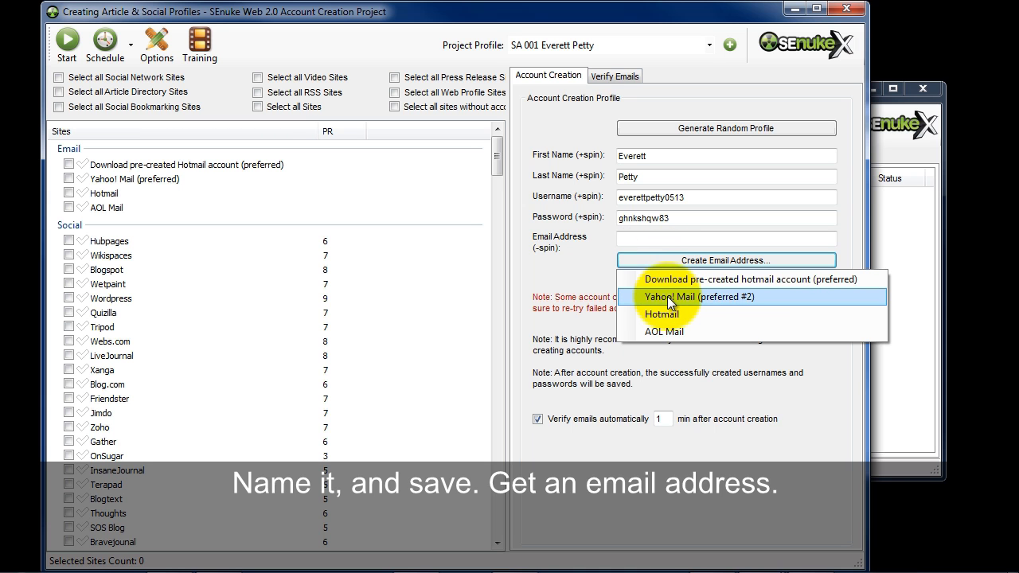
# Create the profile's email address with Yahoo! Mail and watch the maximized registration pane
pyautogui.click(671, 297)
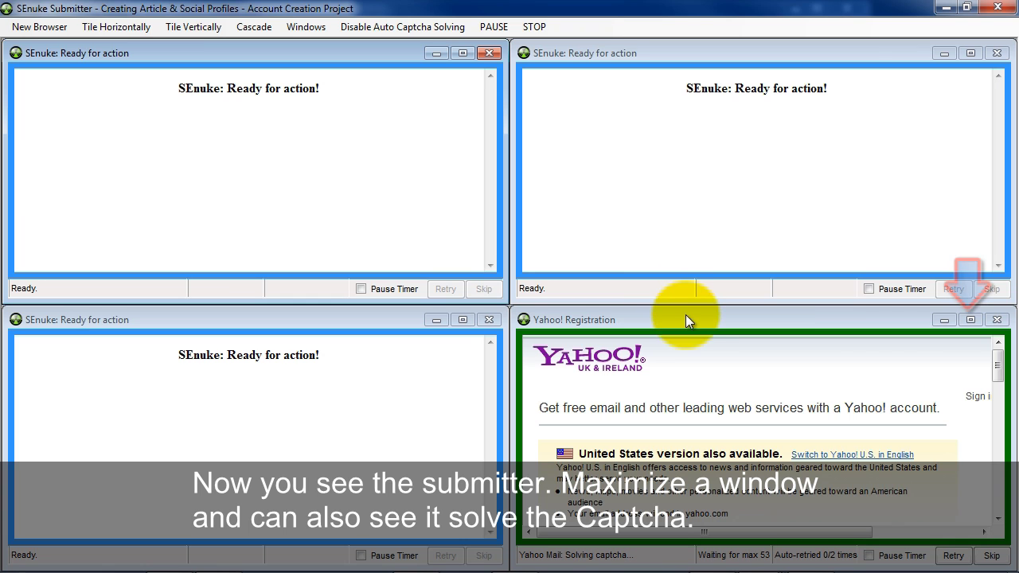
pyautogui.click(977, 325)
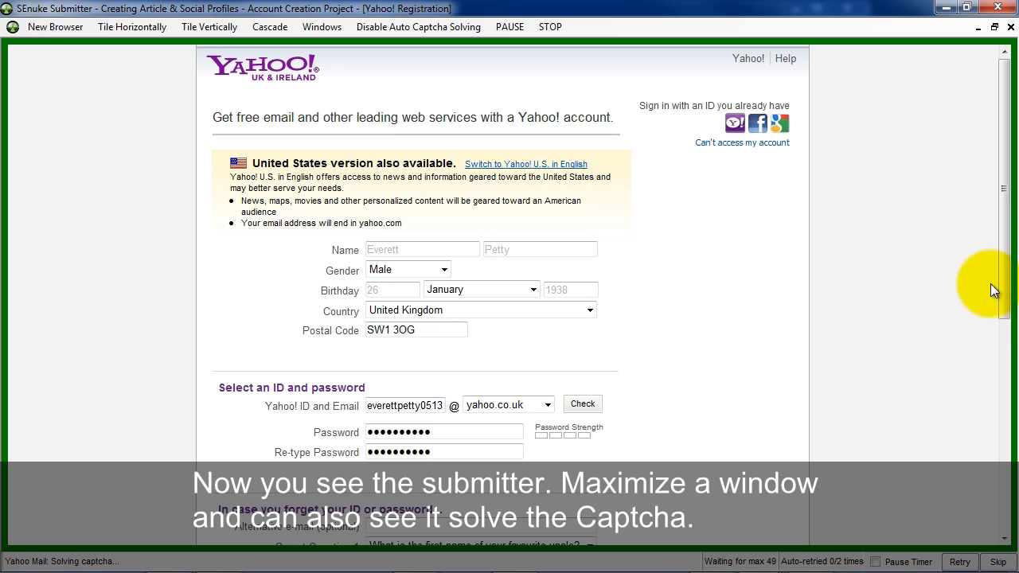
pyautogui.moveTo(1003, 285)
pyautogui.mouseDown()
pyautogui.moveTo(1011, 382)
pyautogui.moveTo(1001, 444)
pyautogui.mouseUp()
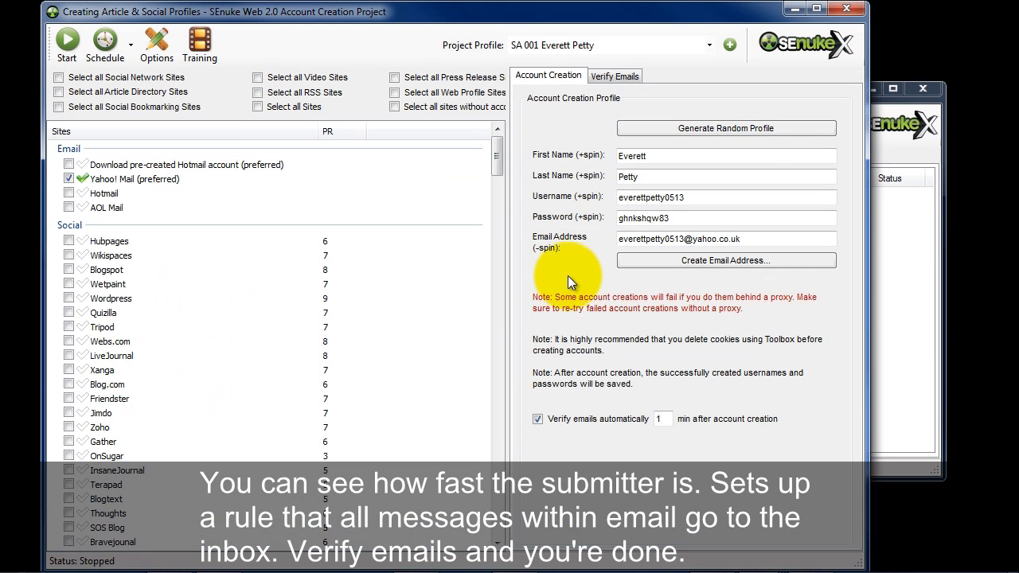
# Start verifying the new email, then target every social network and article directory site except Yahoo! Mail
pyautogui.click(618, 88)
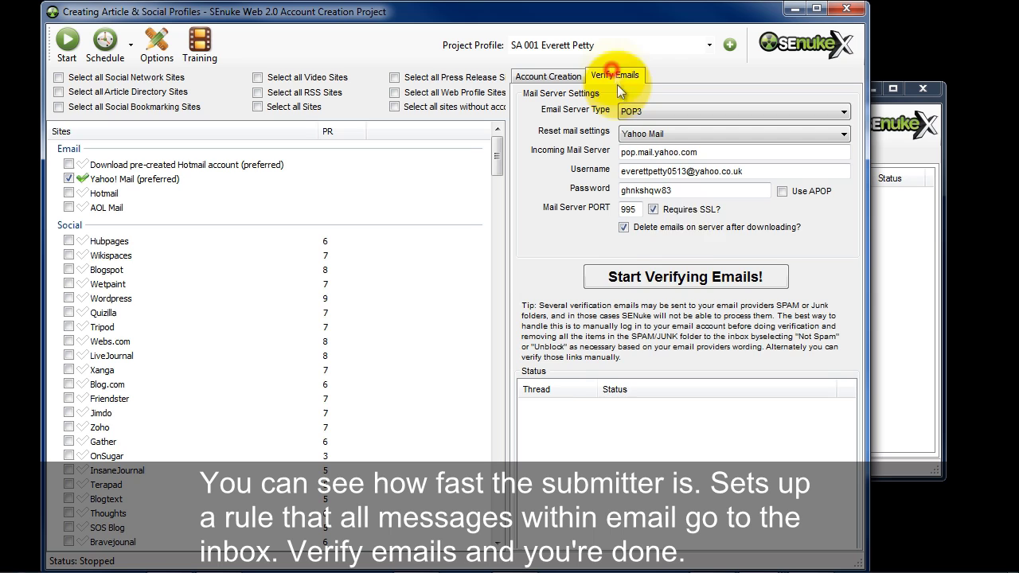
pyautogui.click(685, 276)
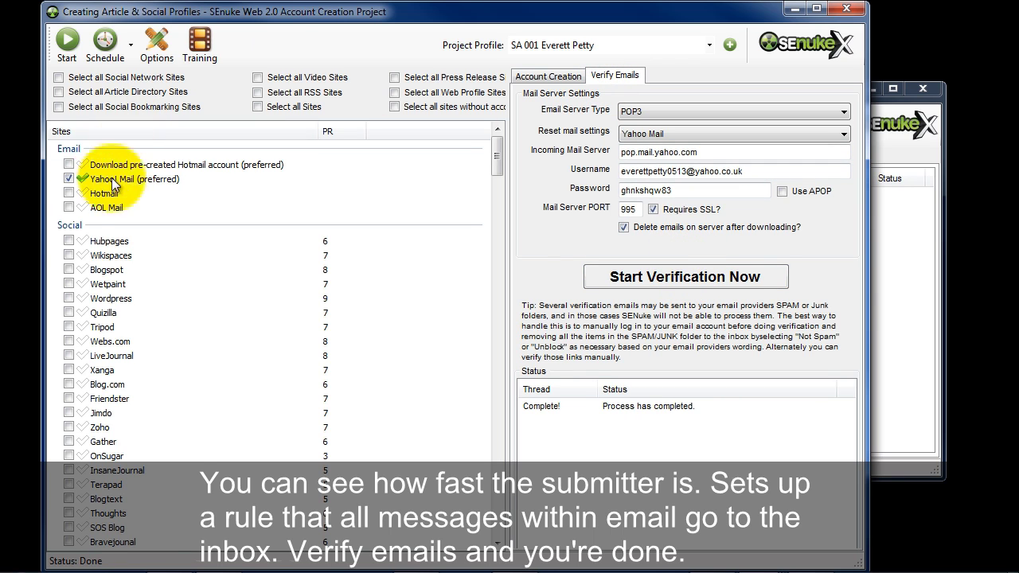
pyautogui.click(68, 180)
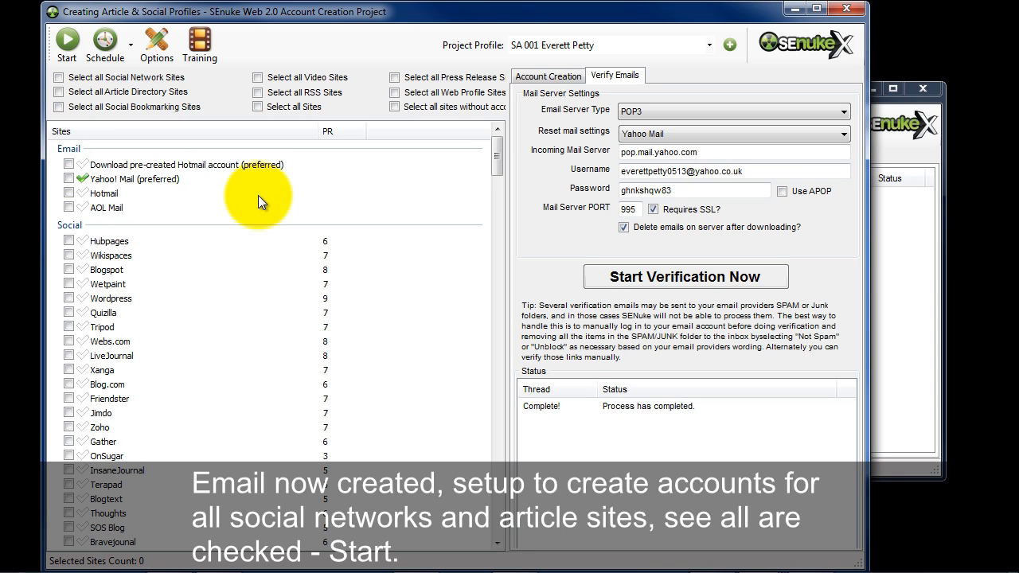
pyautogui.click(69, 75)
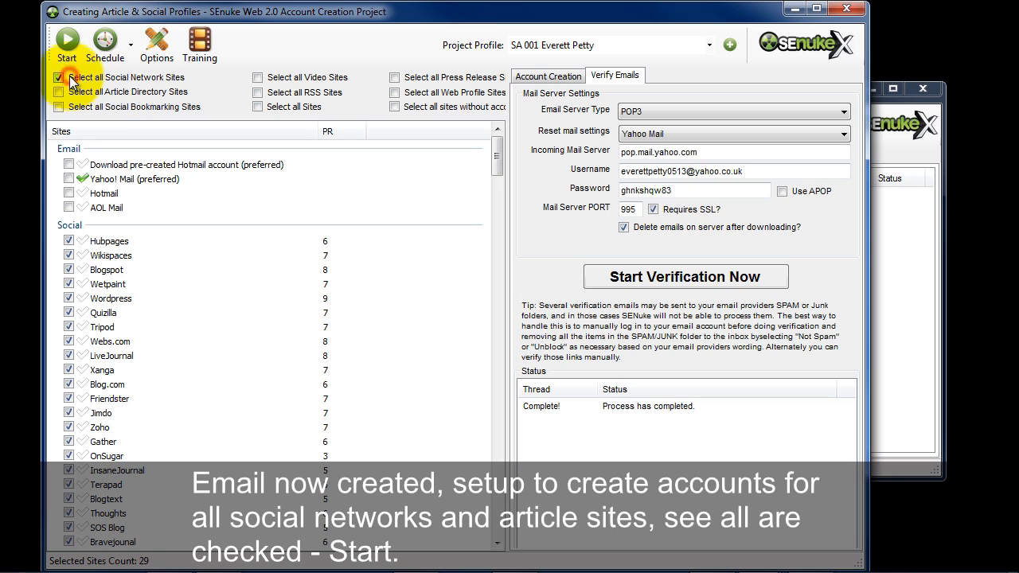
pyautogui.click(111, 93)
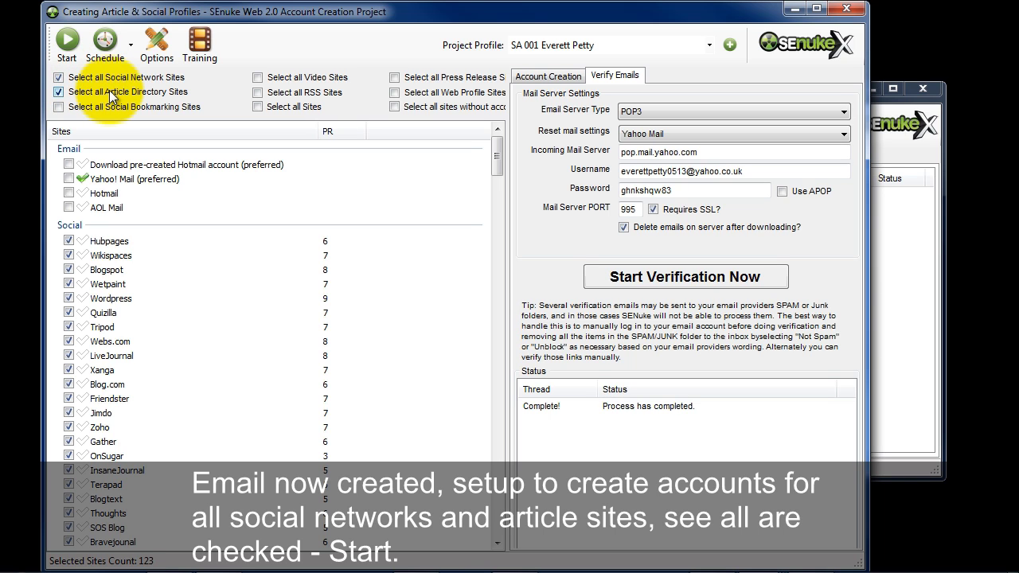
pyautogui.moveTo(496, 154)
pyautogui.mouseDown()
pyautogui.moveTo(492, 359)
pyautogui.moveTo(494, 153)
pyautogui.mouseUp()
# Start the account creation run on the 123 selected sites
pyautogui.click(67, 41)
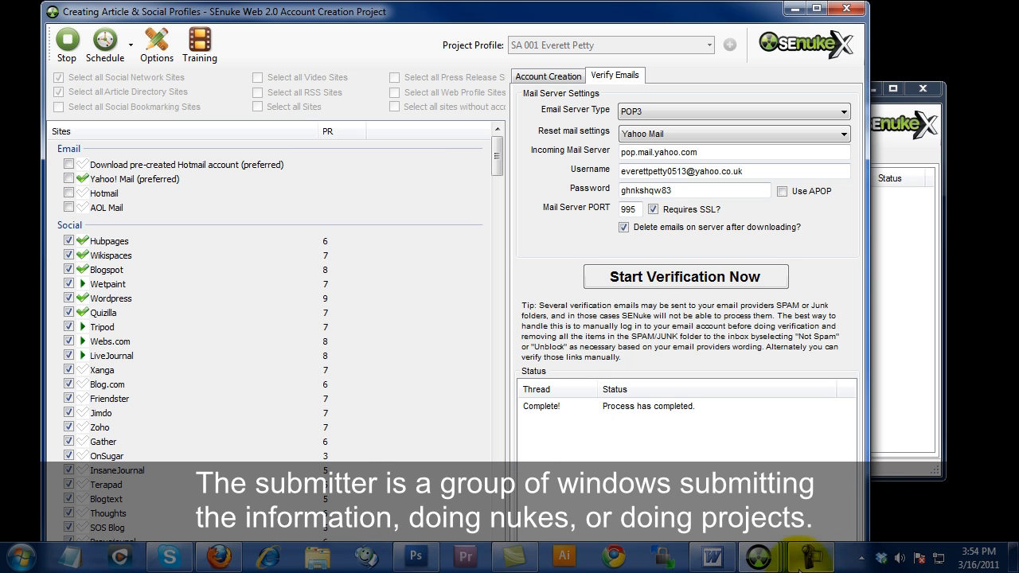
# Bring up the SEnuke Submitter and add two more browser windows, for six concurrent sites
pyautogui.moveTo(771, 561)
pyautogui.click(886, 471)
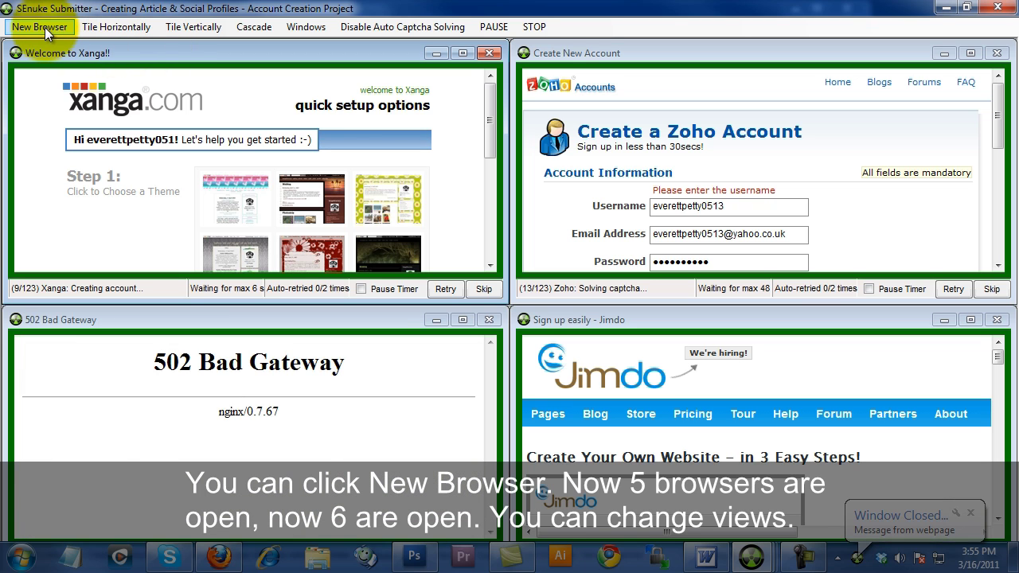
pyautogui.click(44, 27)
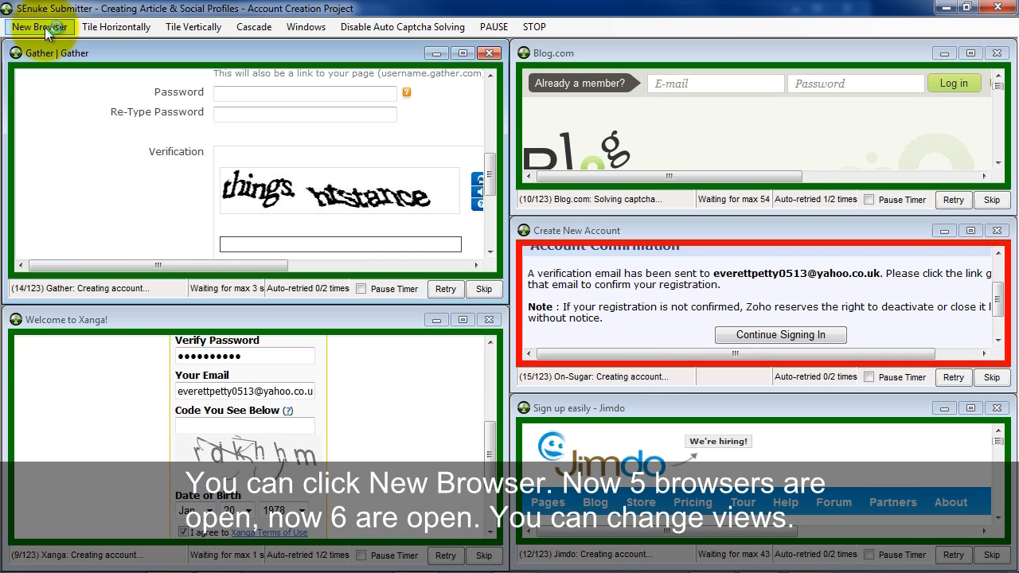
pyautogui.click(45, 27)
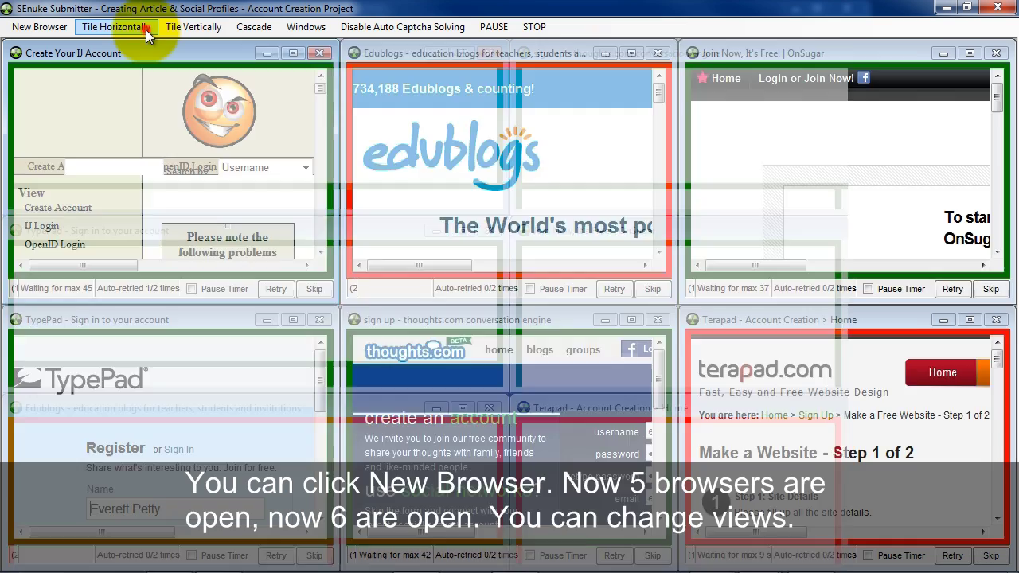
pyautogui.click(146, 29)
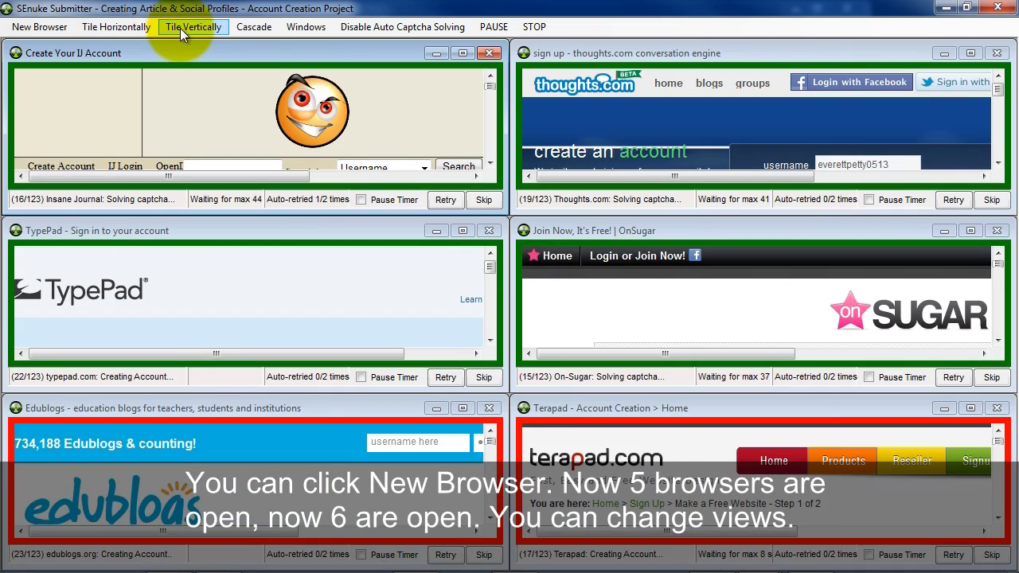
pyautogui.click(180, 28)
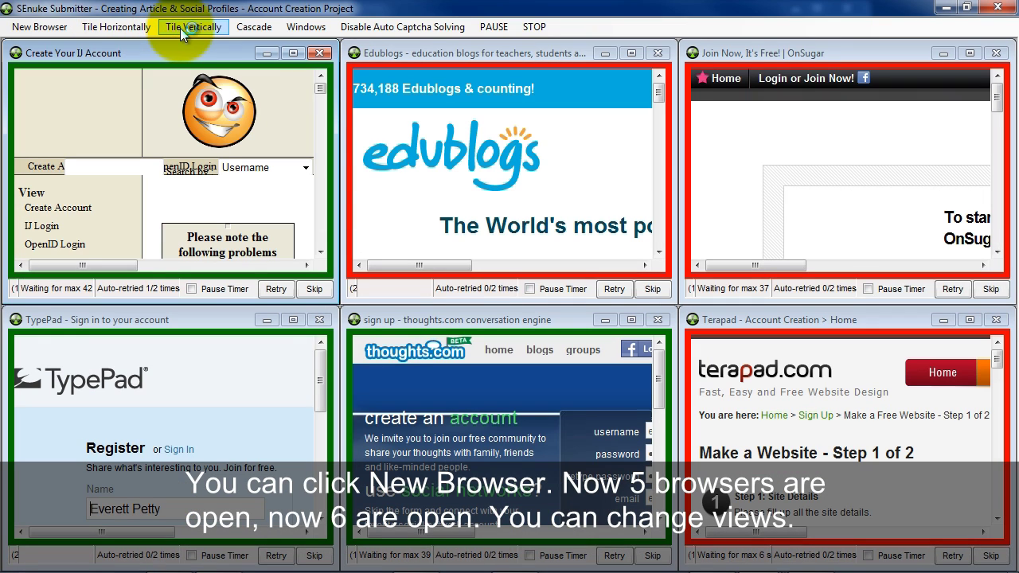
pyautogui.click(250, 30)
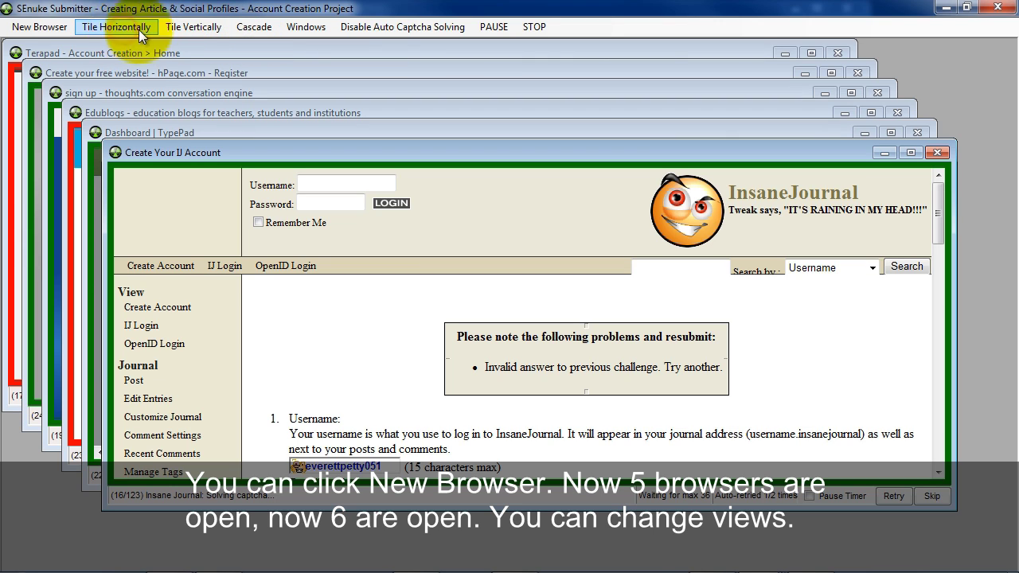
pyautogui.click(193, 29)
pyautogui.click(193, 29)
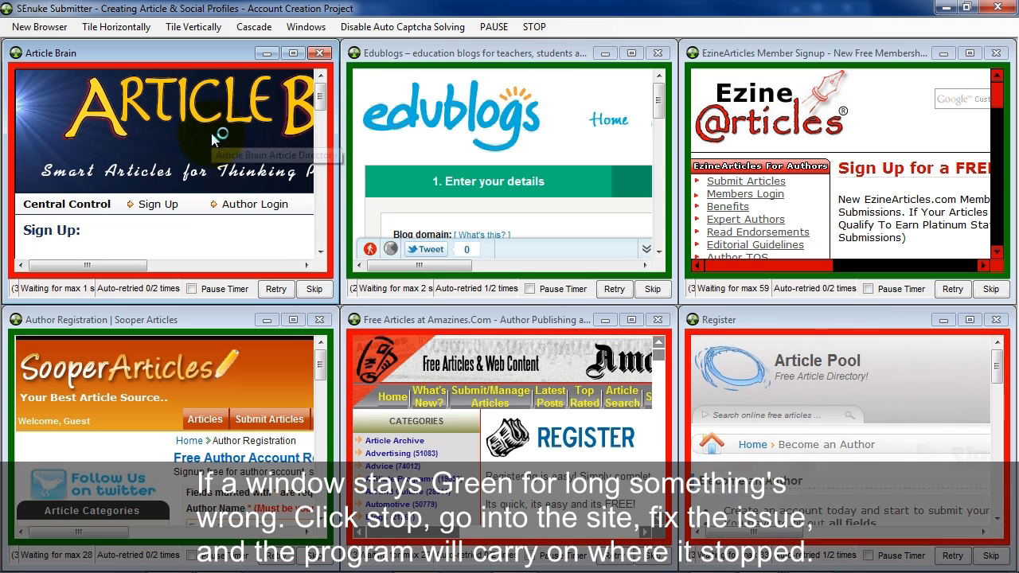
# View the Edublogs sign-up window full size, then restore it so all windows tile again
pyautogui.click(632, 51)
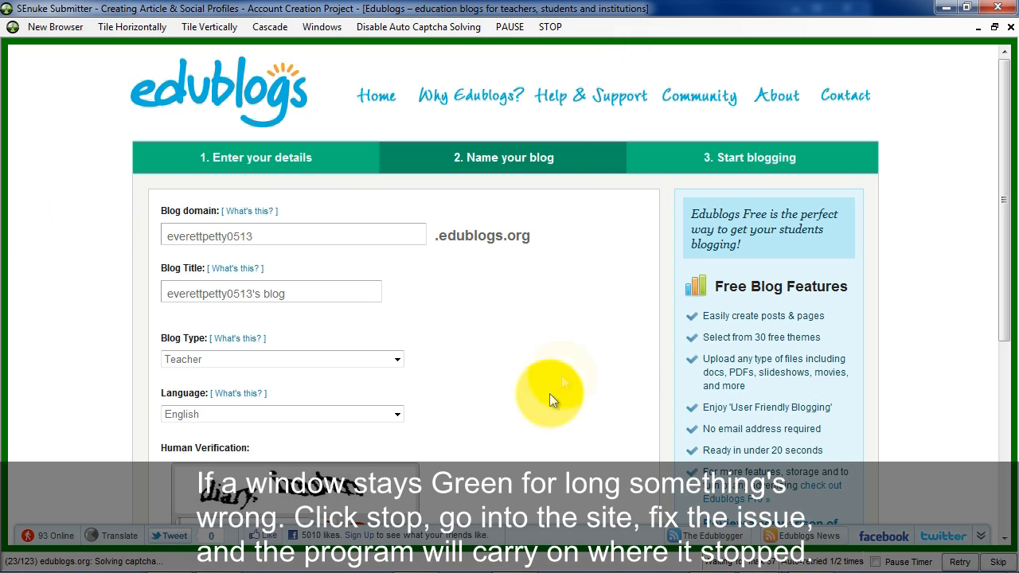
pyautogui.moveTo(1006, 229); pyautogui.dragTo(1009, 320)
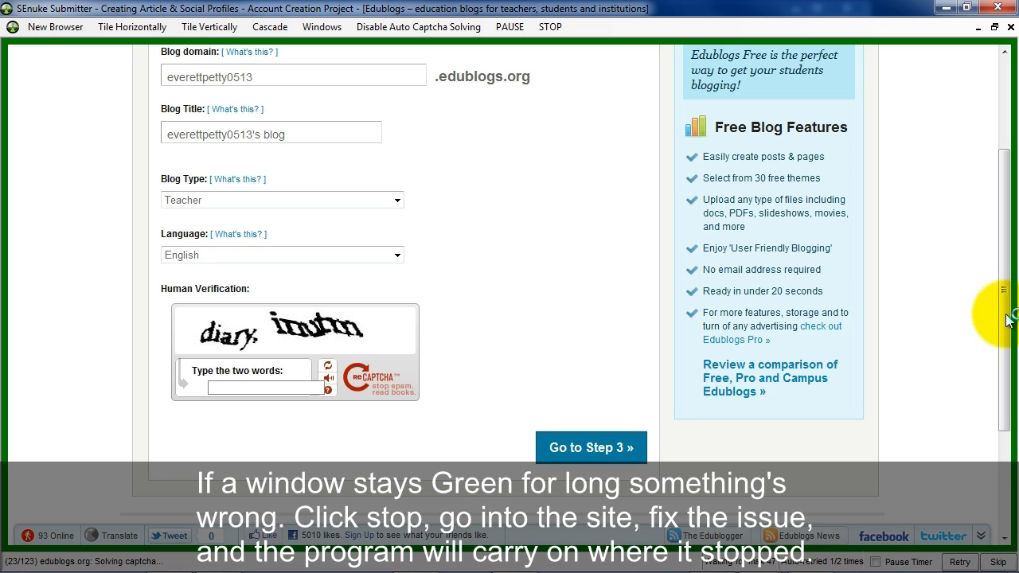
pyautogui.click(994, 29)
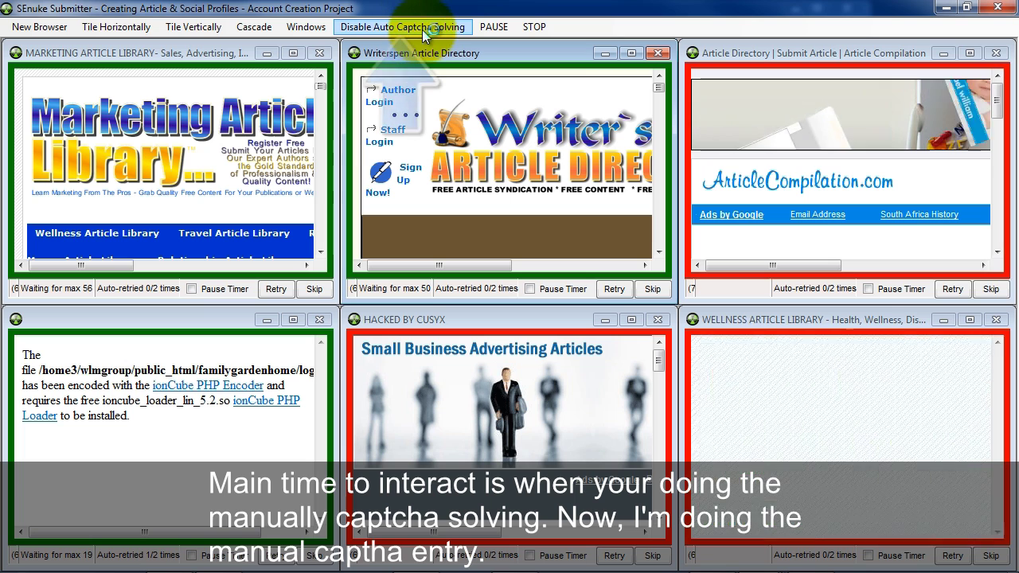
# Disable auto captcha solving, submit one captcha answer manually, and begin typing the next code
pyautogui.click(422, 30)
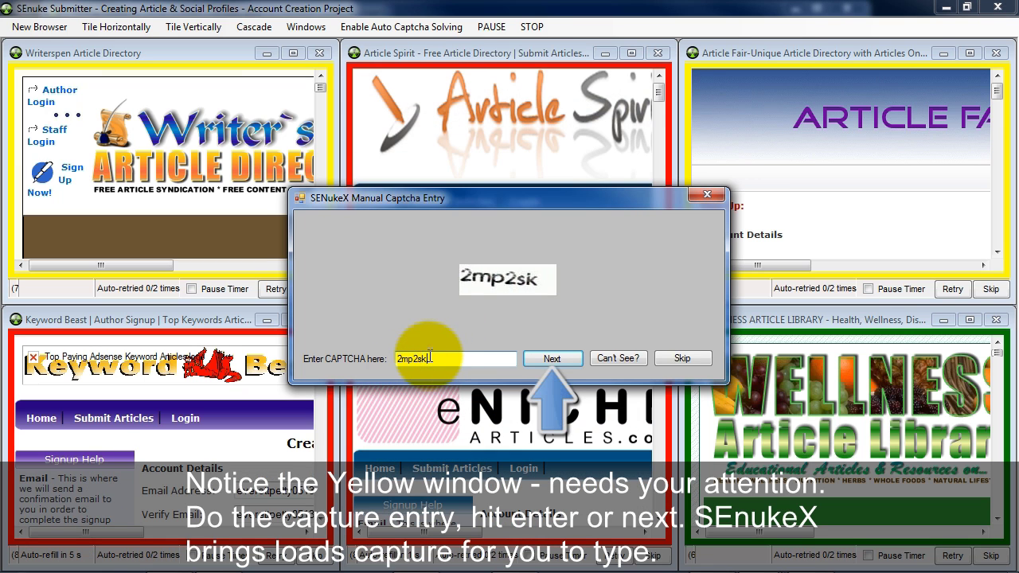
pyautogui.press('Return')
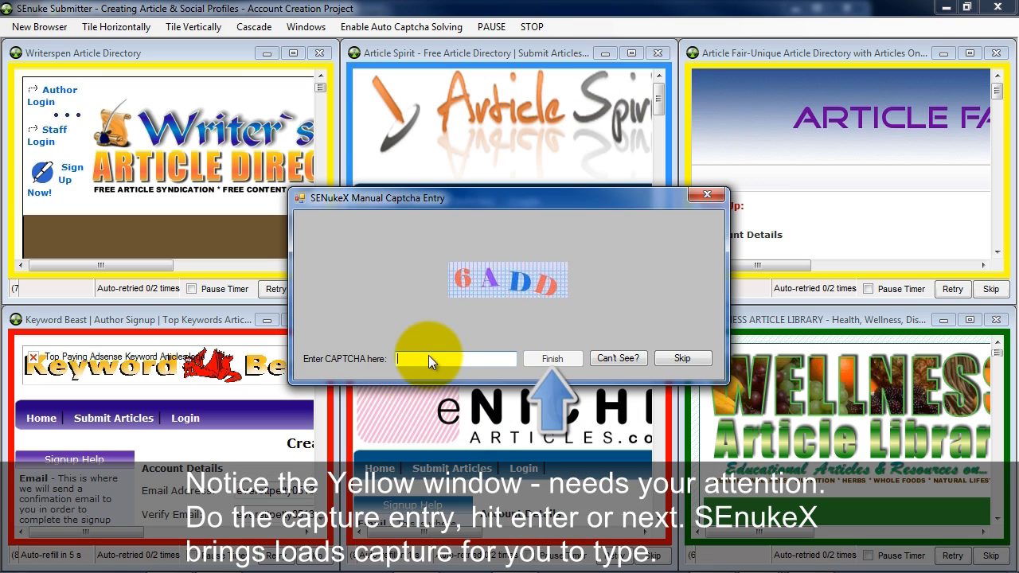
pyautogui.write('6')
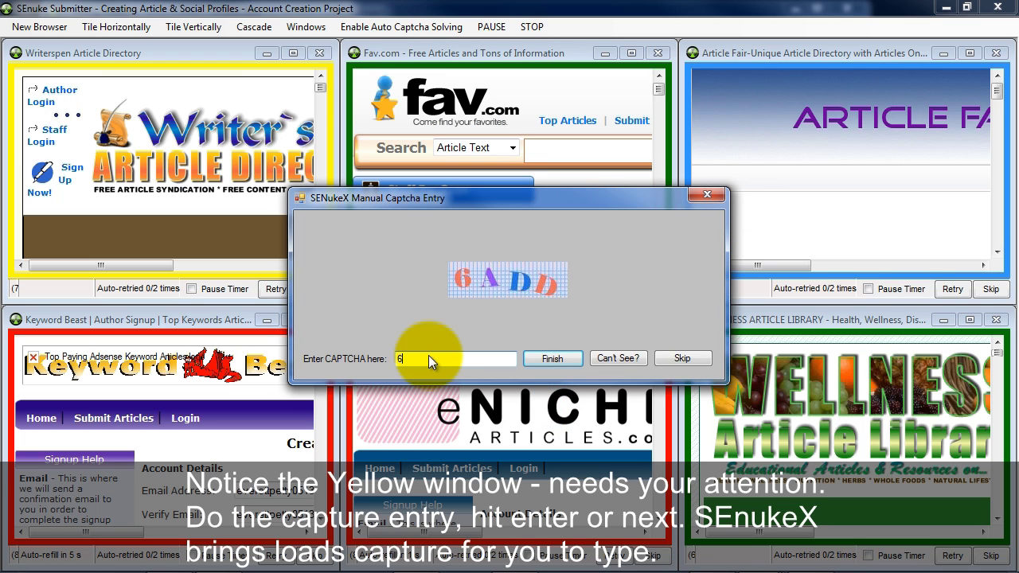
pyautogui.write('A')
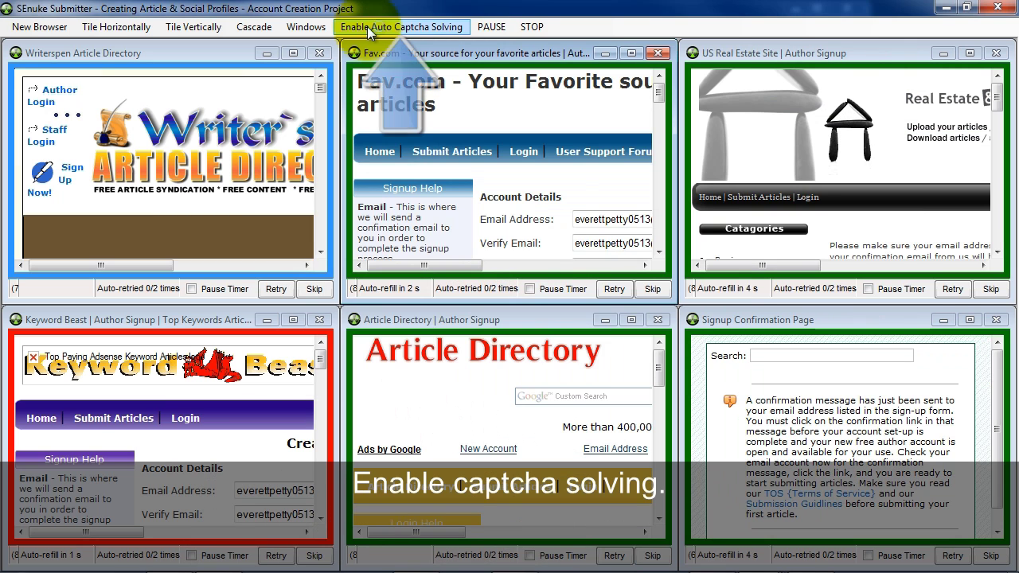
# Turn automatic captcha solving back on and bring the main SEnuke X window forward
pyautogui.click(367, 26)
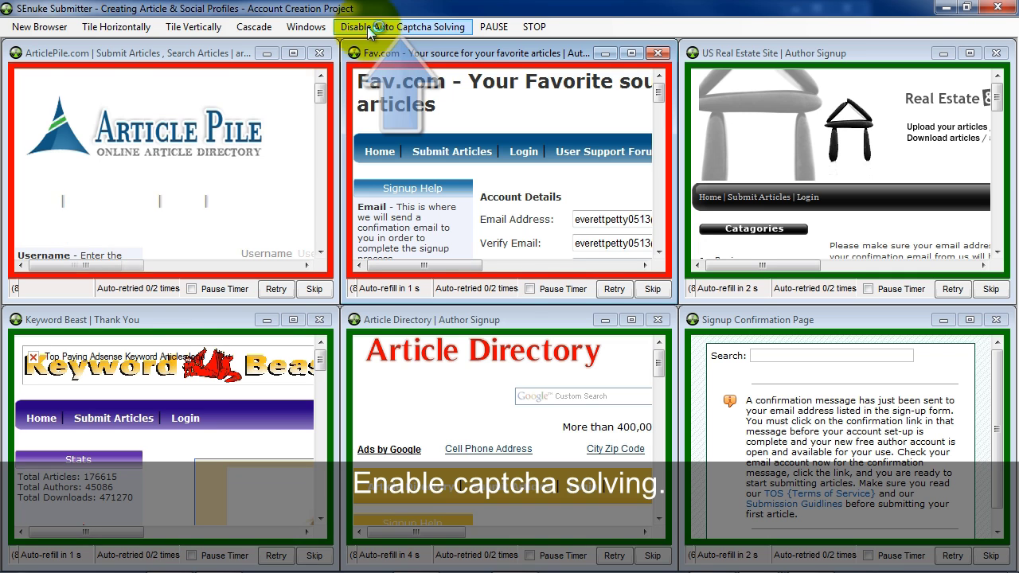
pyautogui.moveTo(758, 556)
pyautogui.click(611, 476)
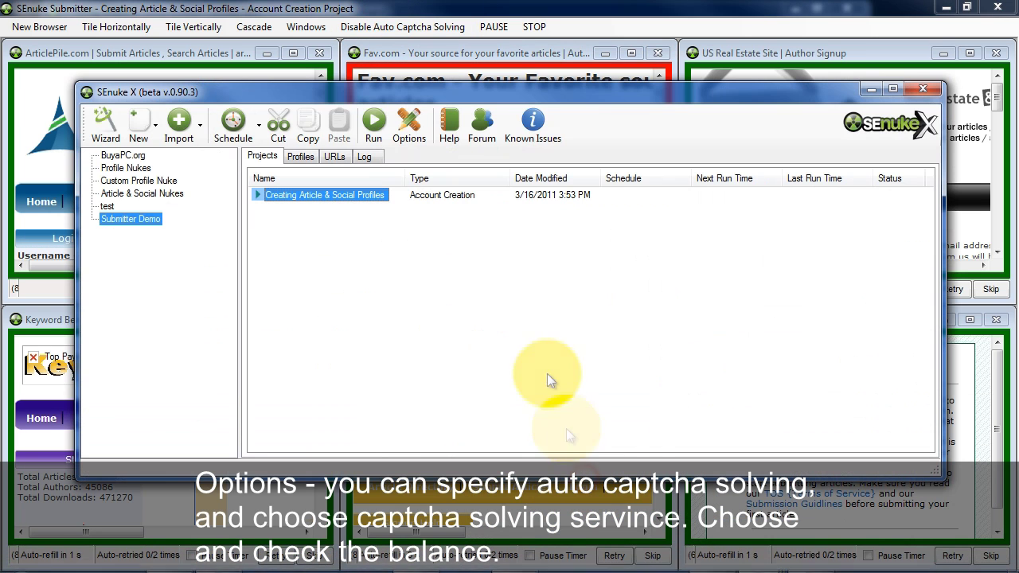
# Compare the DeathbyCaptcha and Decaptcher balances in Options > Captcha, keeping Decaptcher selected
pyautogui.click(417, 128)
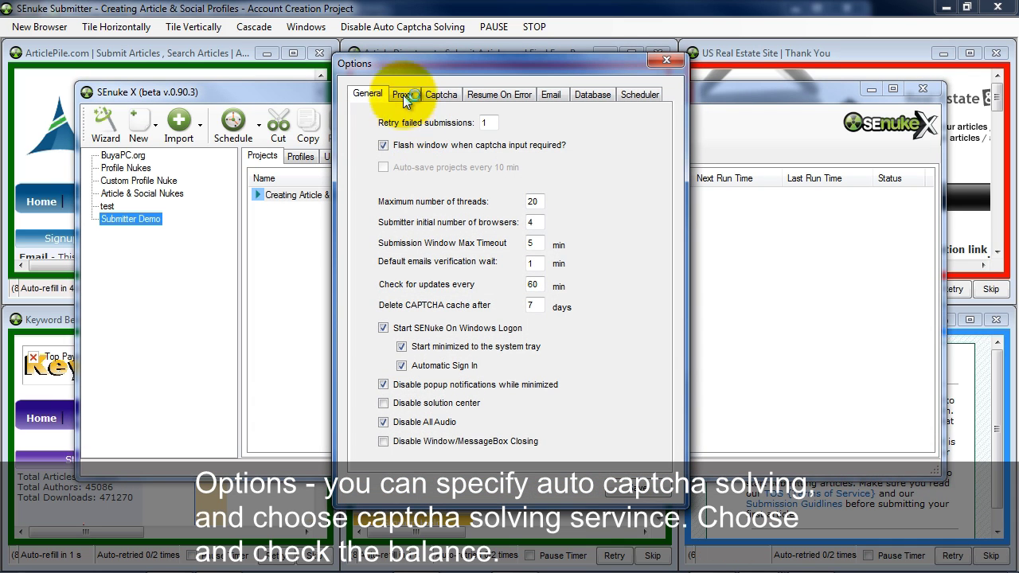
pyautogui.click(444, 94)
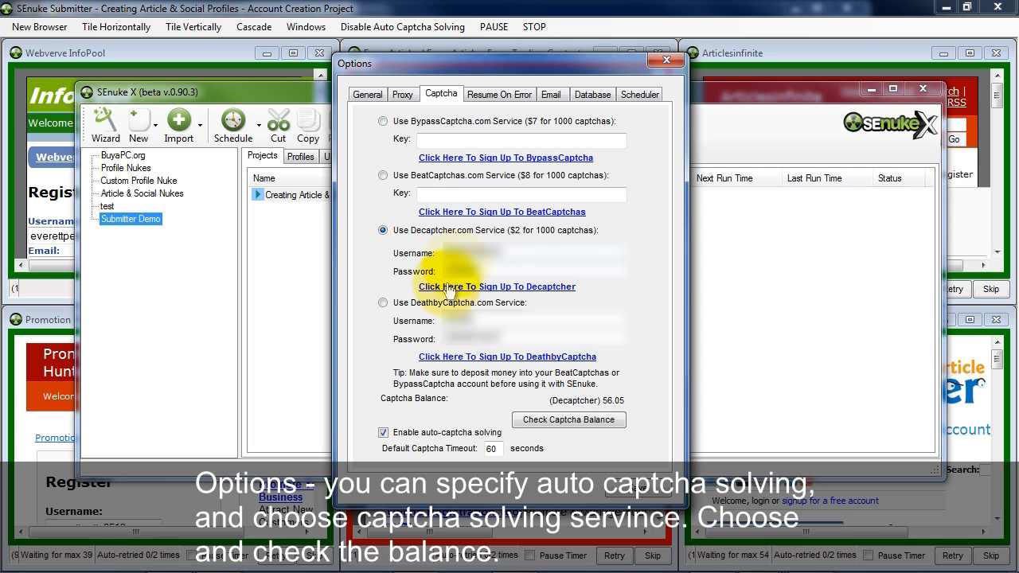
pyautogui.click(419, 306)
pyautogui.click(593, 419)
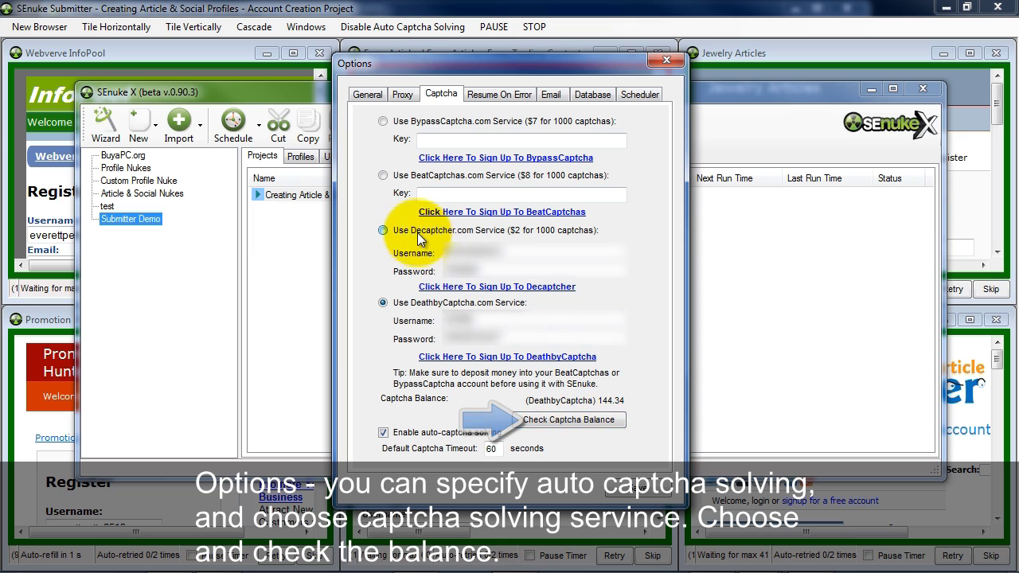
pyautogui.click(417, 231)
pyautogui.click(575, 419)
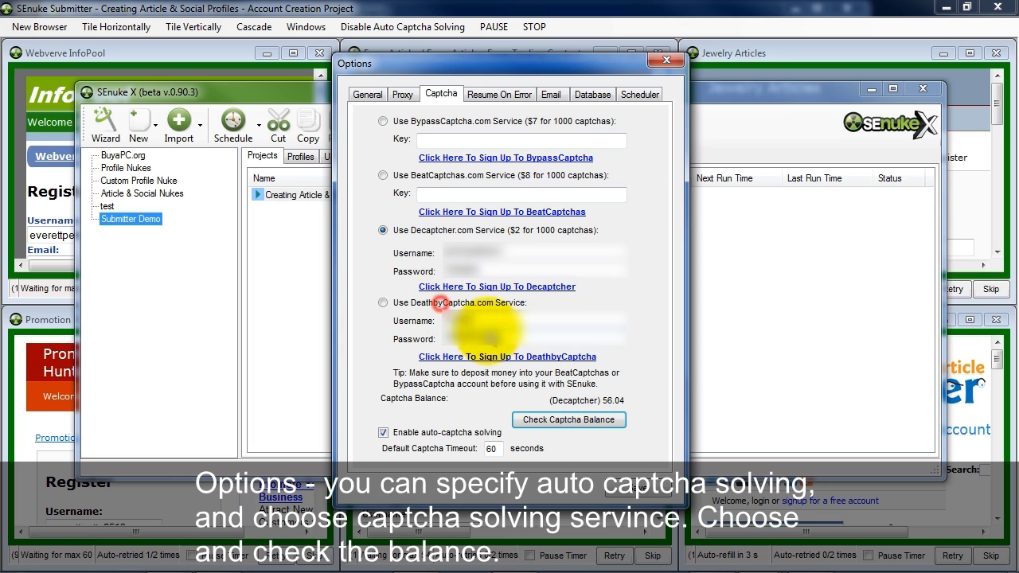
pyautogui.press('Down')
pyautogui.click(584, 417)
pyautogui.click(419, 234)
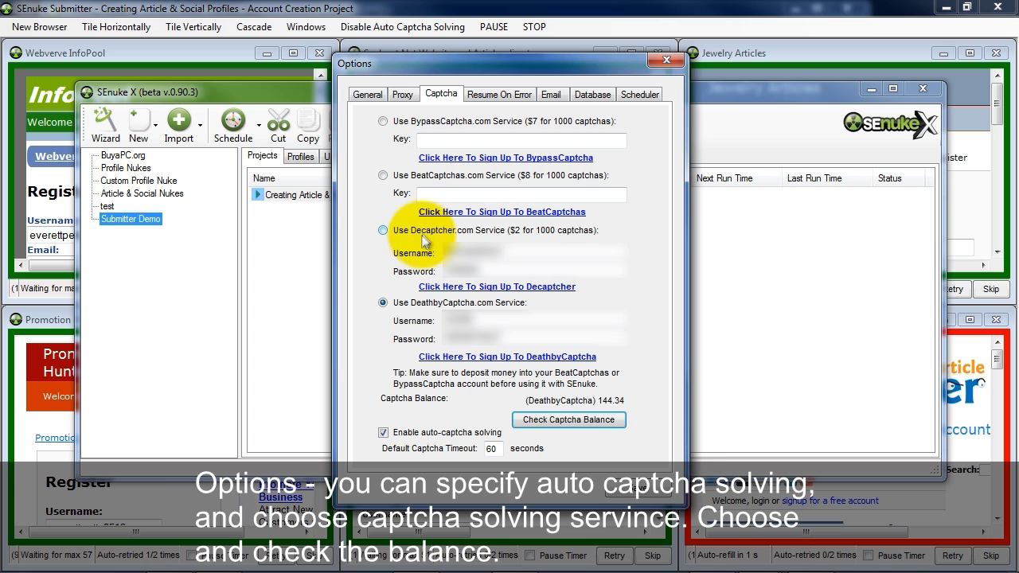
pyautogui.click(658, 492)
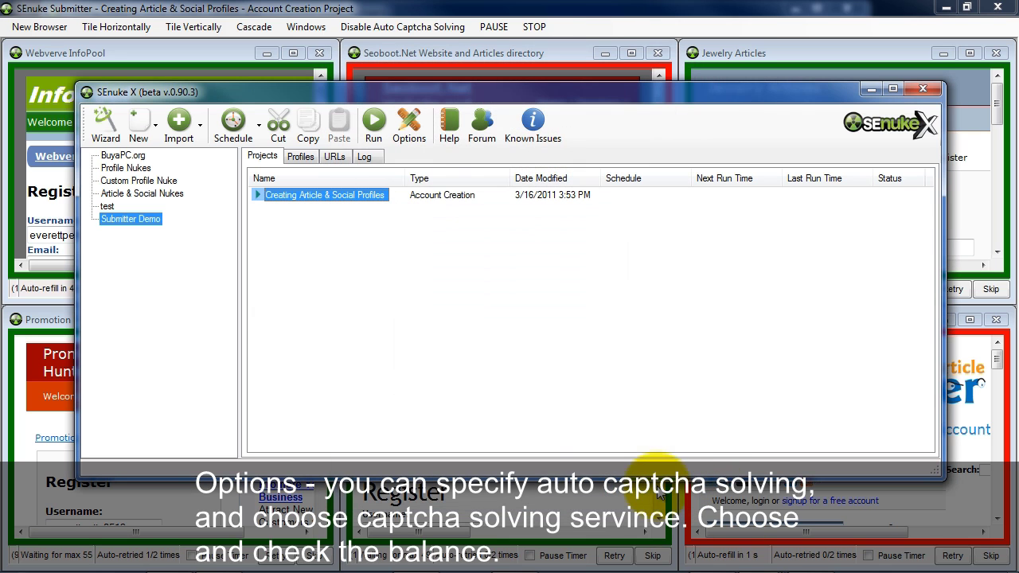
# Reopen the captcha settings to review them, then close Options
pyautogui.click(410, 125)
pyautogui.click(441, 95)
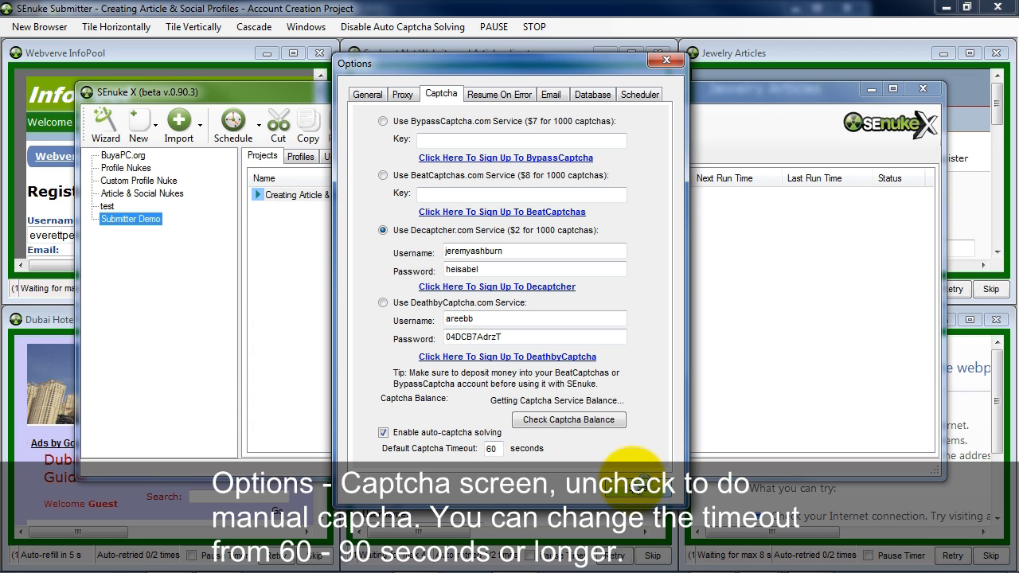
pyautogui.click(634, 486)
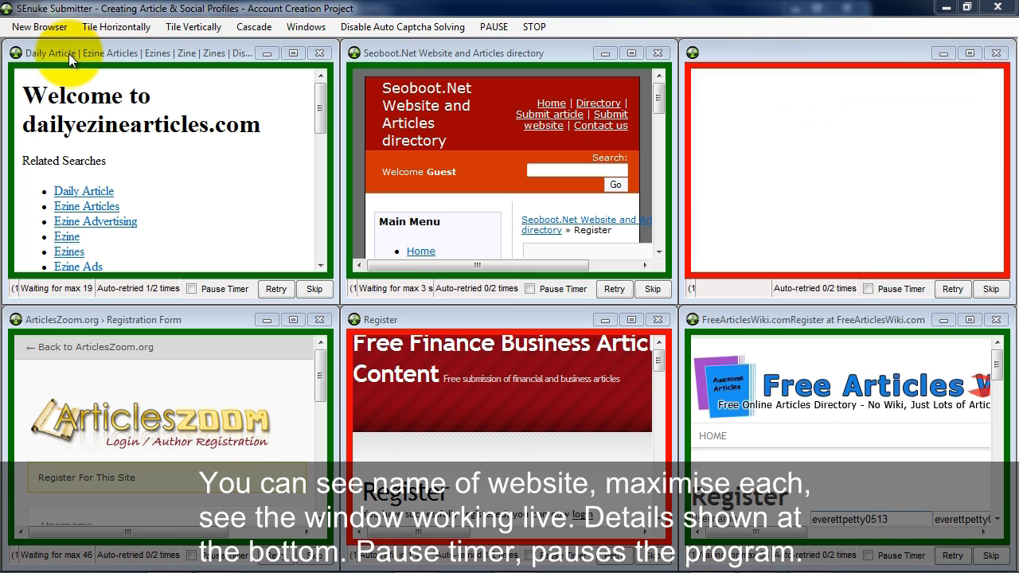
# Scroll the full-size Daily Article window, restore it to the grid, then enlarge the Seoboot.Net form
pyautogui.click(293, 53)
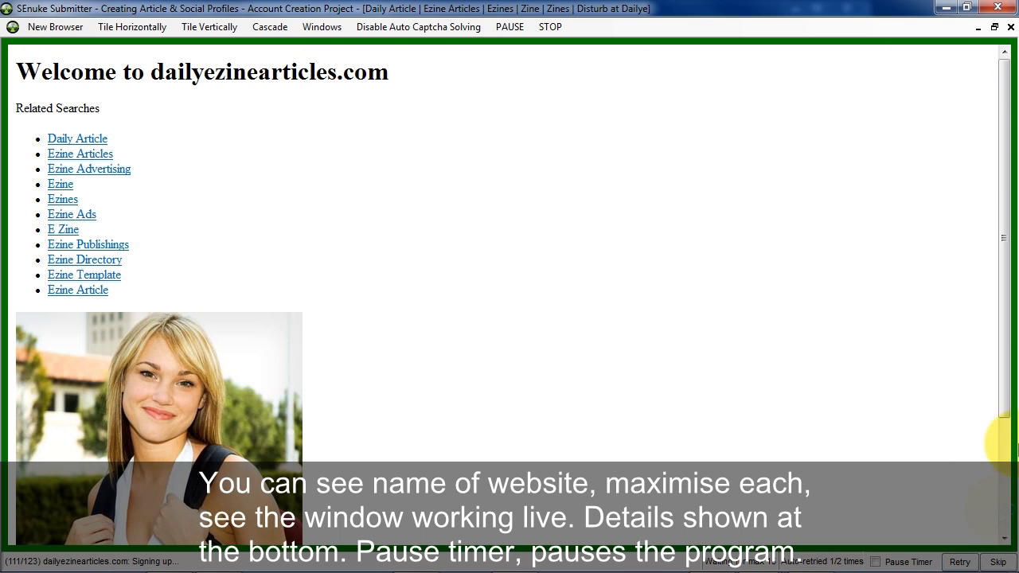
pyautogui.scroll(-3, 1005, 411)
pyautogui.scroll(3, 996, 405)
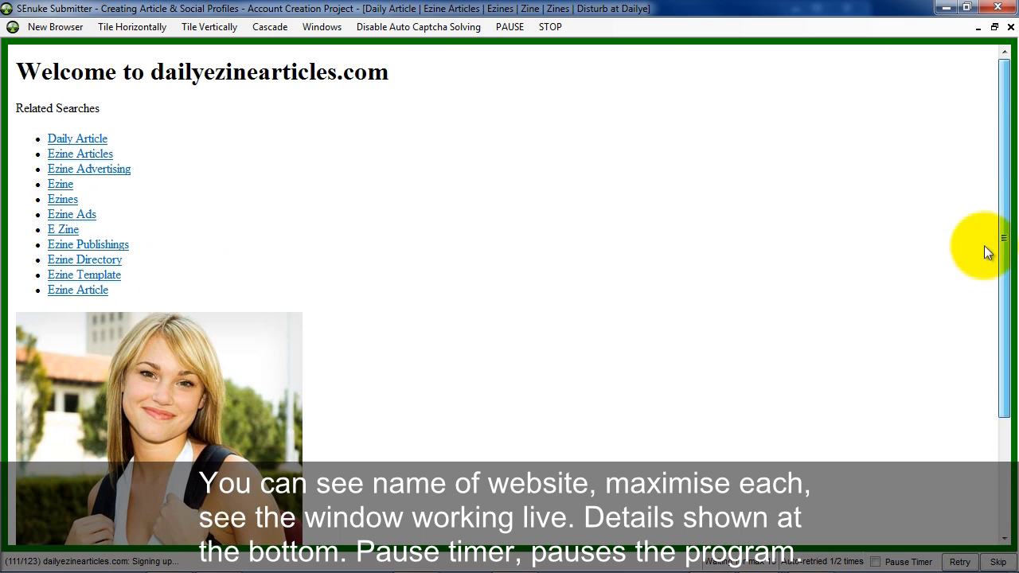
pyautogui.click(996, 27)
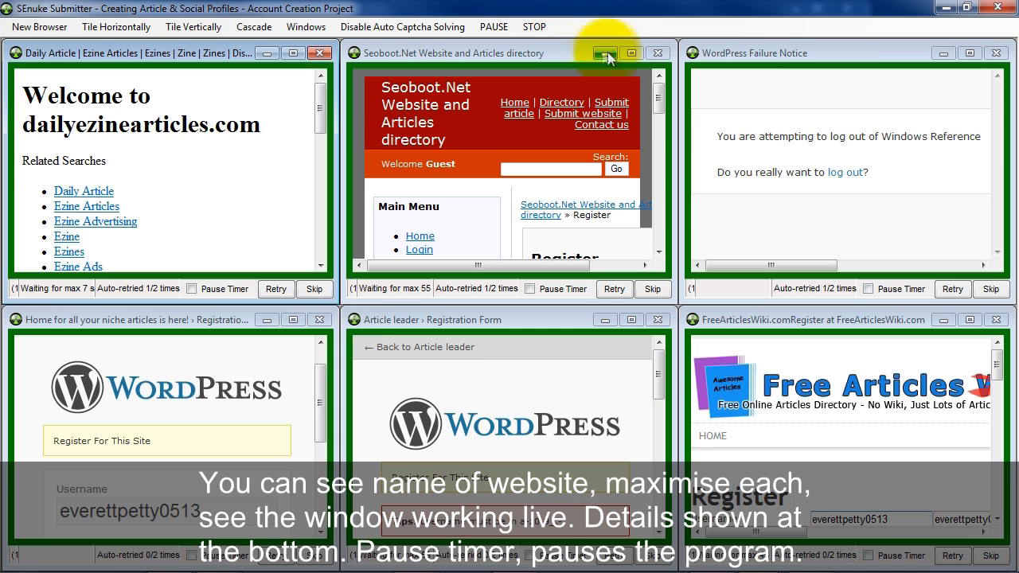
pyautogui.click(632, 54)
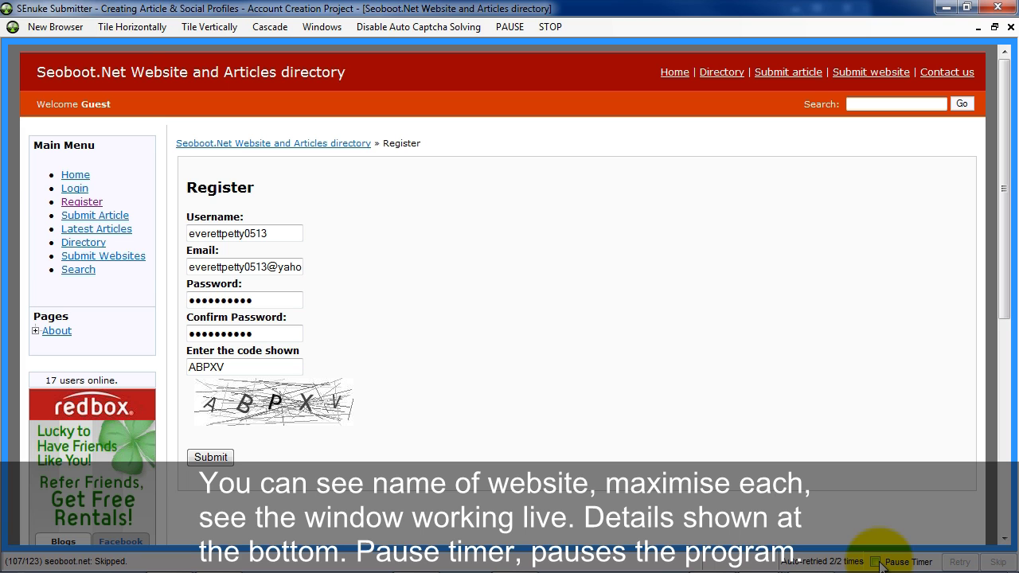
# Restore the Seoboot window to the grid, close the Solution Center report, and minimize the Submitter
pyautogui.click(994, 28)
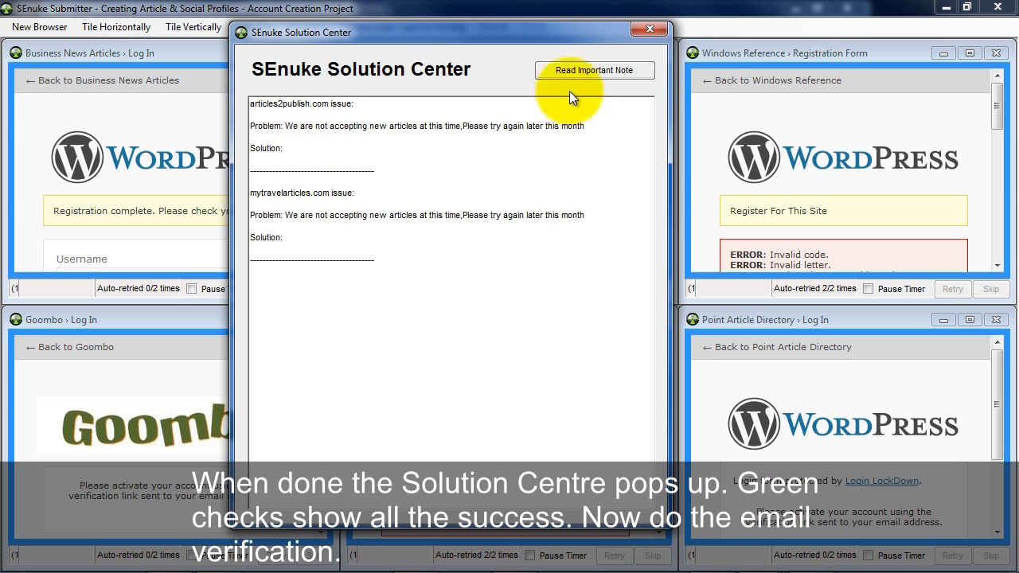
pyautogui.click(646, 30)
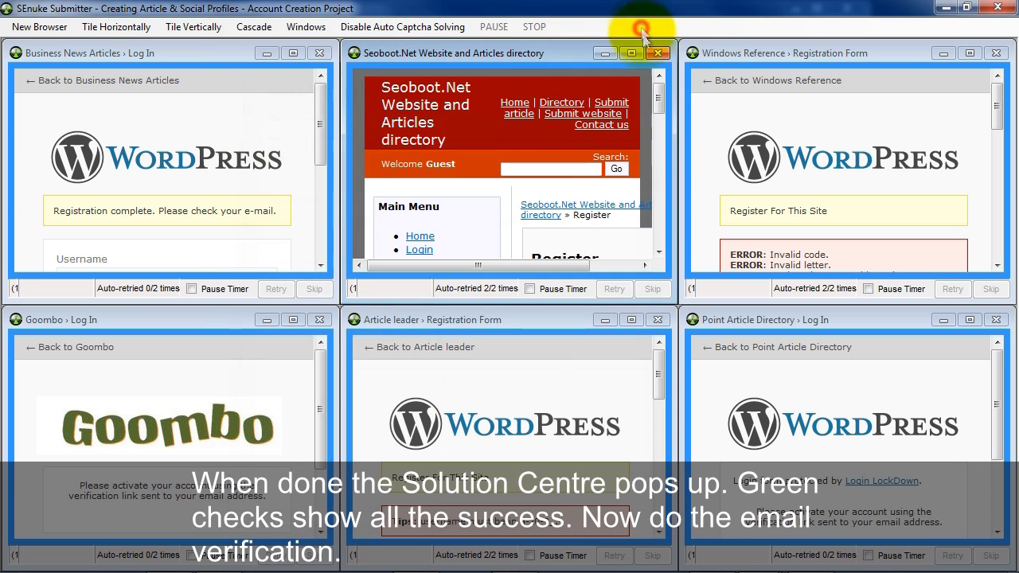
pyautogui.click(946, 7)
pyautogui.moveTo(490, 151)
pyautogui.mouseDown()
pyautogui.moveTo(487, 322)
pyautogui.moveTo(508, 157)
pyautogui.mouseUp()
# Start verifying the account sign-up emails with Start Verification Now
pyautogui.click(634, 277)
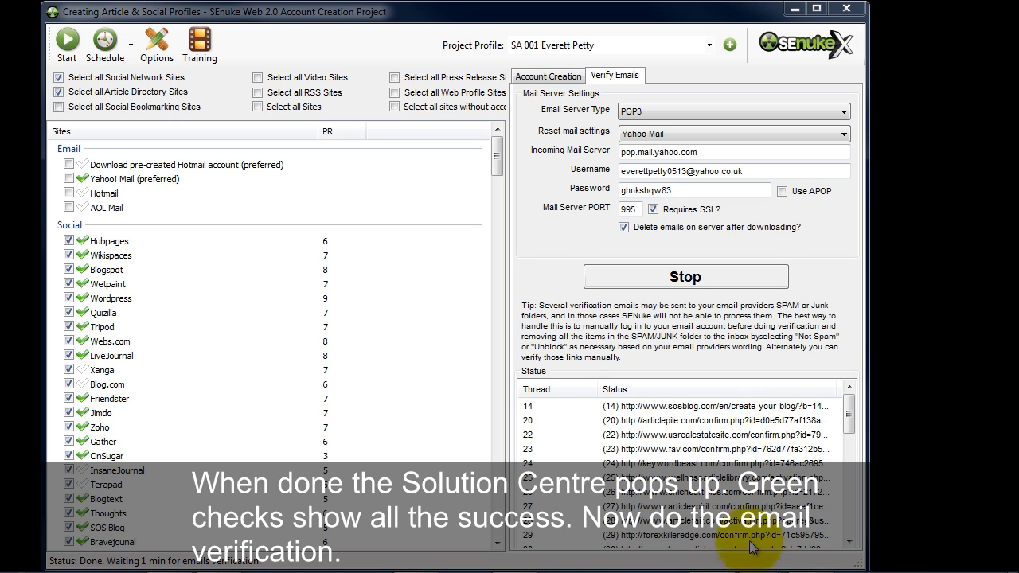
# Bring the SEnuke Submitter's six tiled site windows back to the front
pyautogui.moveTo(758, 556)
pyautogui.click(916, 473)
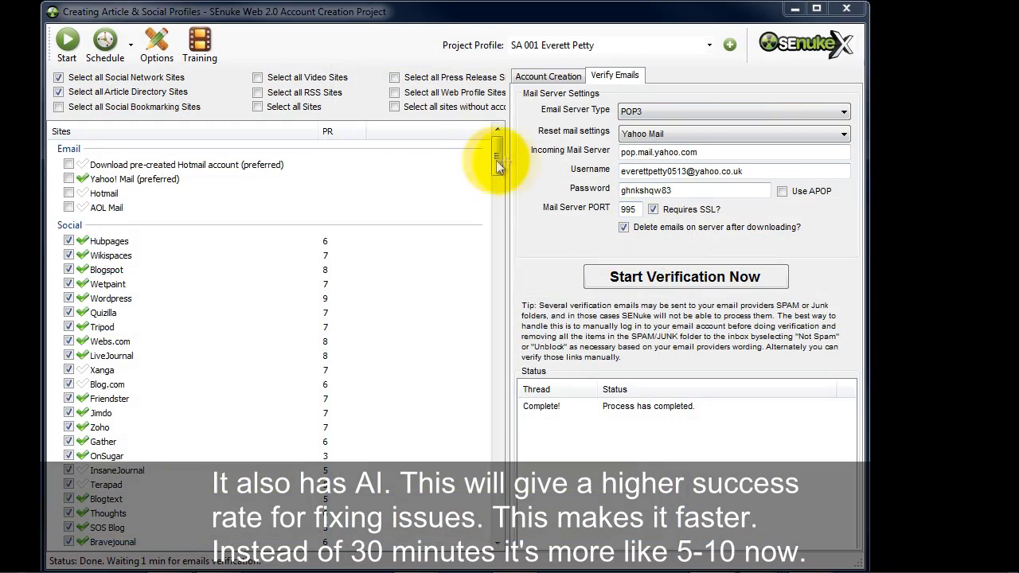
pyautogui.moveTo(495, 159)
pyautogui.mouseDown()
pyautogui.moveTo(498, 330)
pyautogui.moveTo(497, 159)
pyautogui.moveTo(507, 158)
pyautogui.mouseUp()
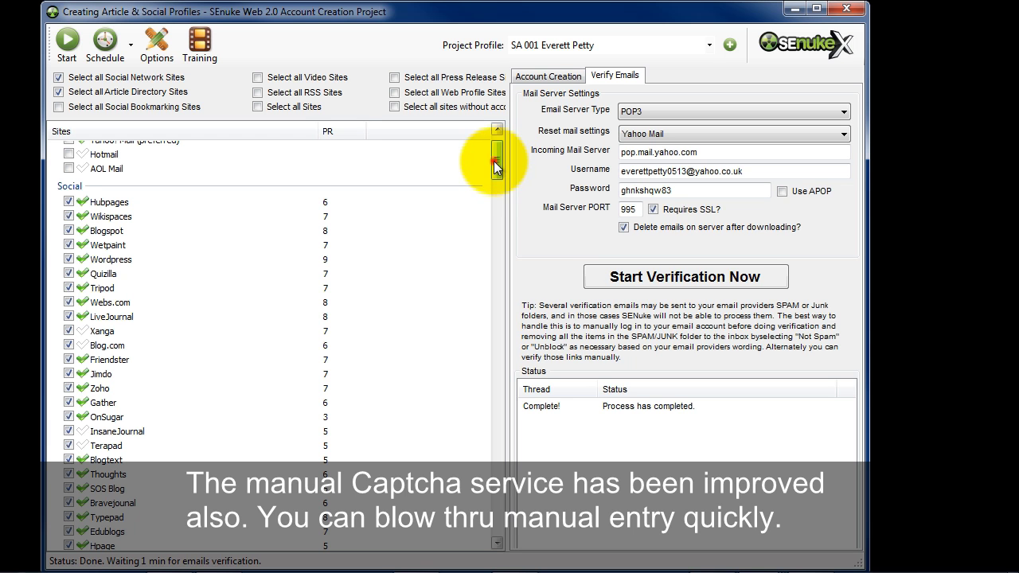
pyautogui.moveTo(494, 161)
pyautogui.mouseDown()
pyautogui.moveTo(504, 281)
pyautogui.moveTo(502, 149)
pyautogui.mouseUp()
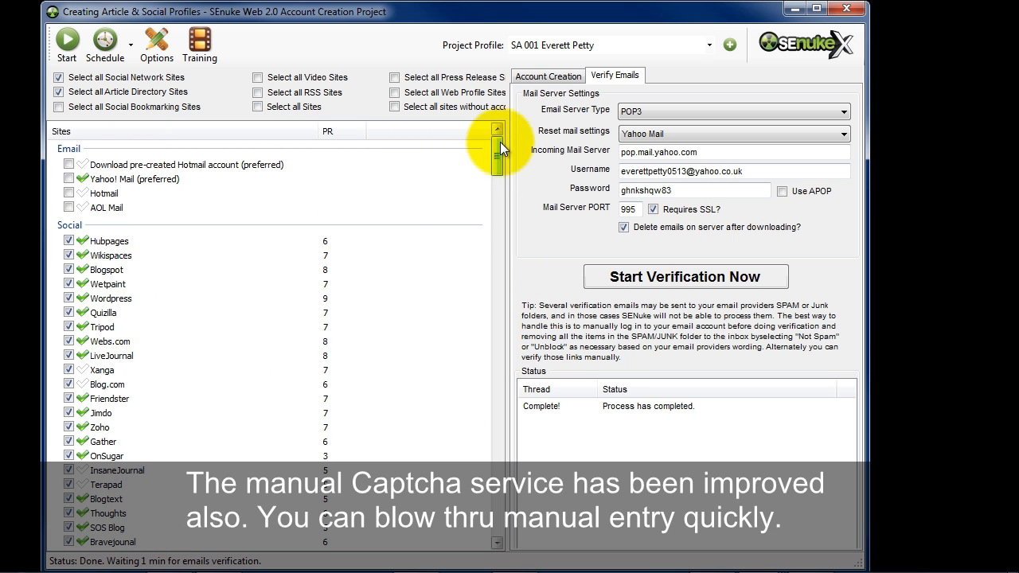
pyautogui.click(646, 560)
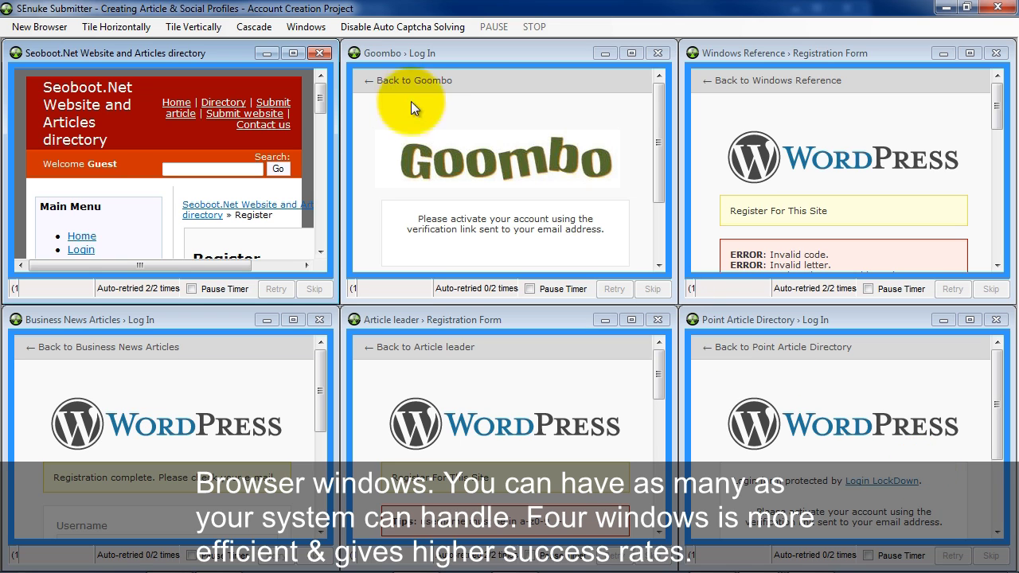
# Close the Seoboot and Business News Articles browsers, tile the other four vertically, minimize the Submitter
pyautogui.click(323, 54)
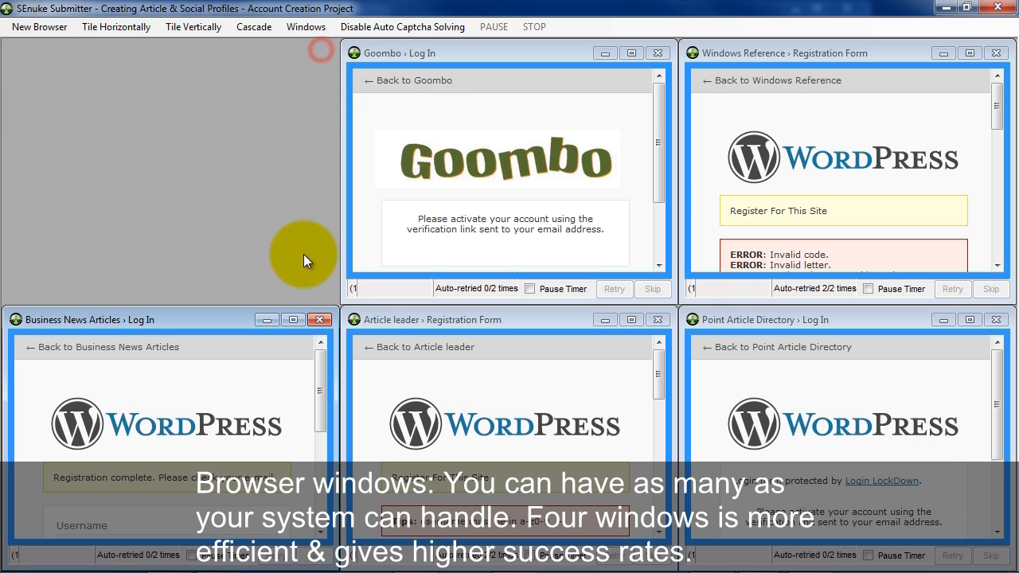
pyautogui.click(319, 319)
pyautogui.click(178, 26)
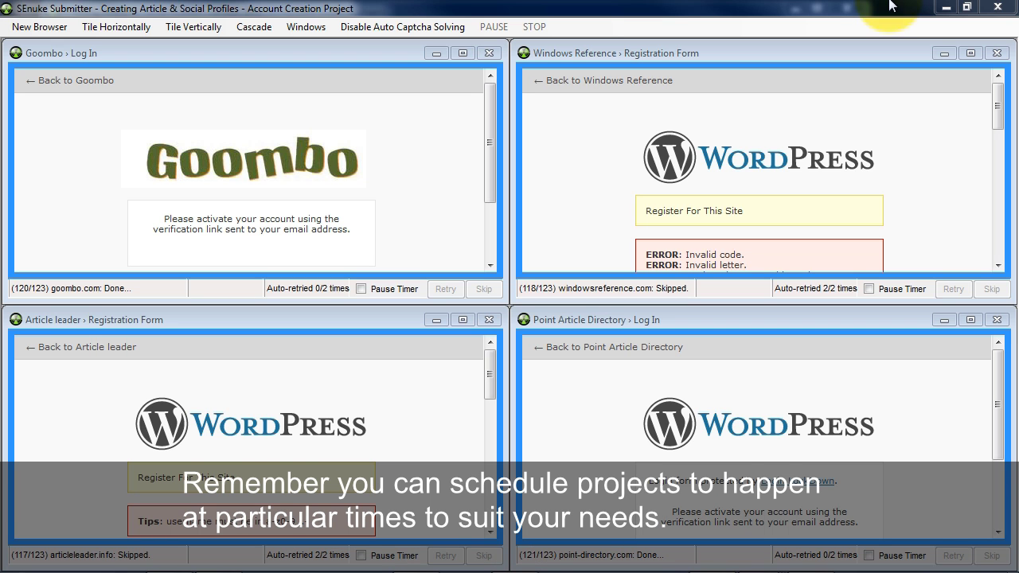
pyautogui.click(946, 8)
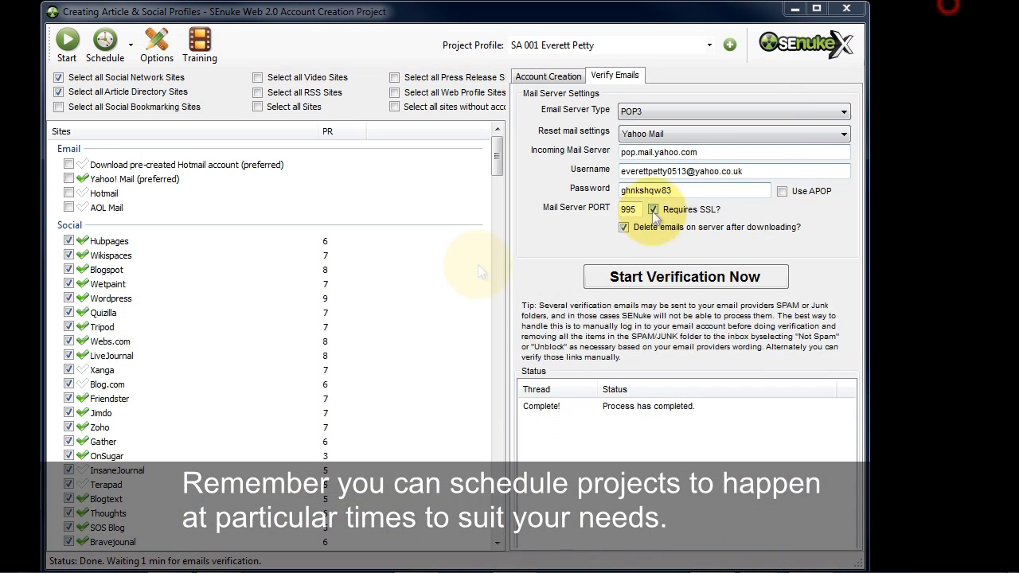
# Minimize the project window and restore the main SEnuke X window listing Submitter Demo projects
pyautogui.click(795, 8)
pyautogui.moveTo(758, 556)
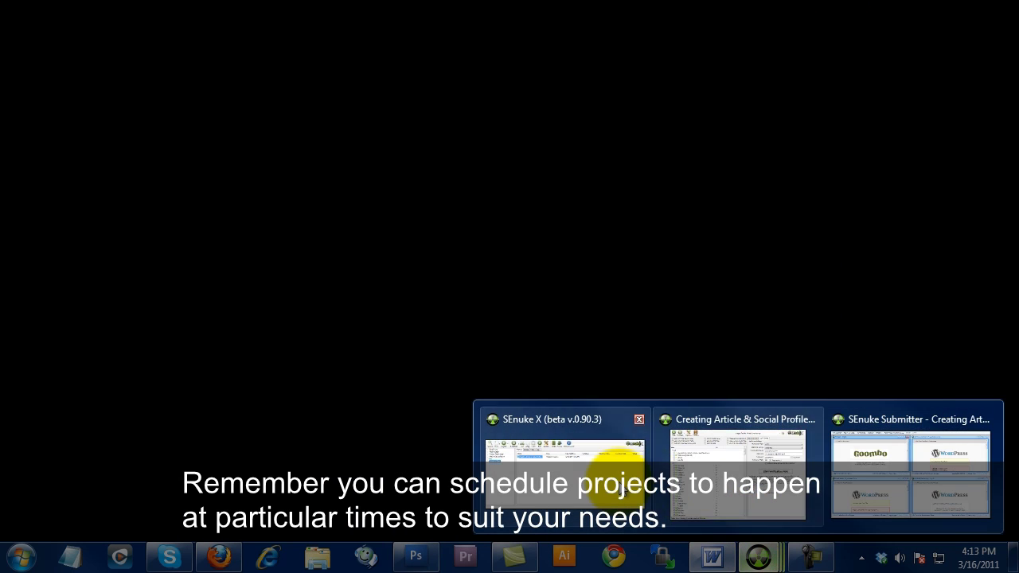
pyautogui.click(613, 468)
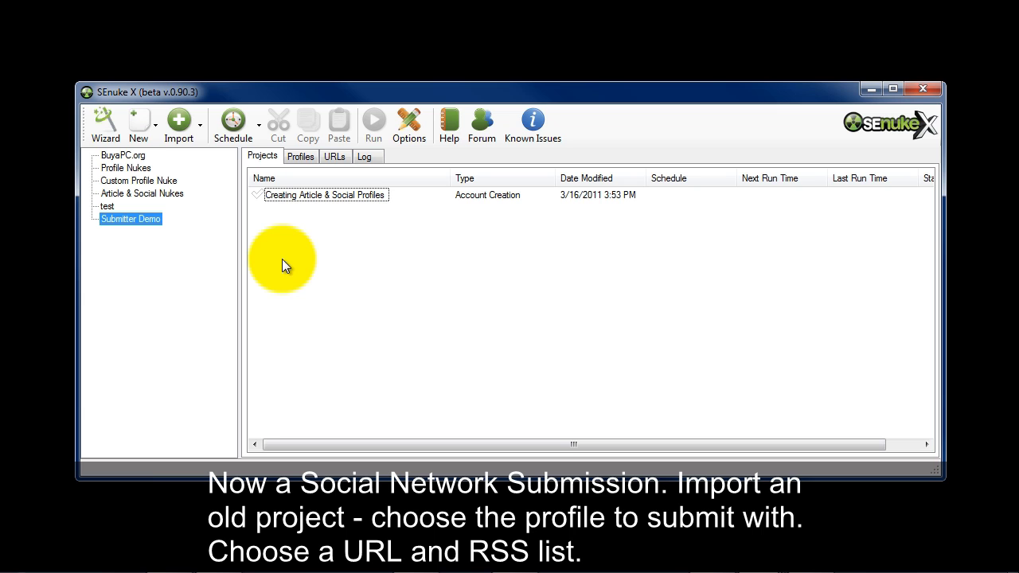
# Import the old Amazons Top 5 Netbooks -2.snk project and open its Social Network project
pyautogui.click(188, 130)
pyautogui.click(205, 151)
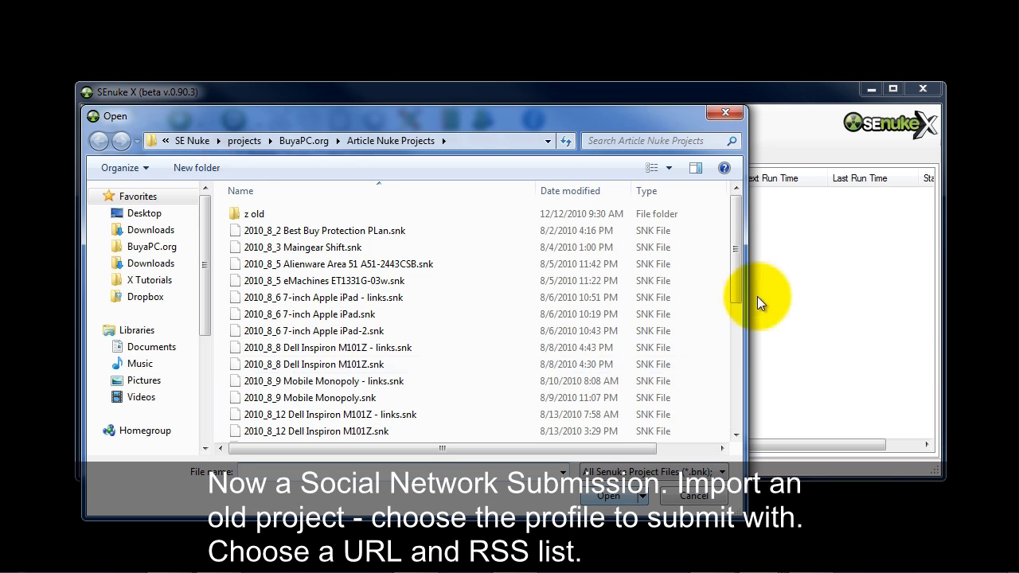
pyautogui.moveTo(736, 262); pyautogui.dragTo(715, 412)
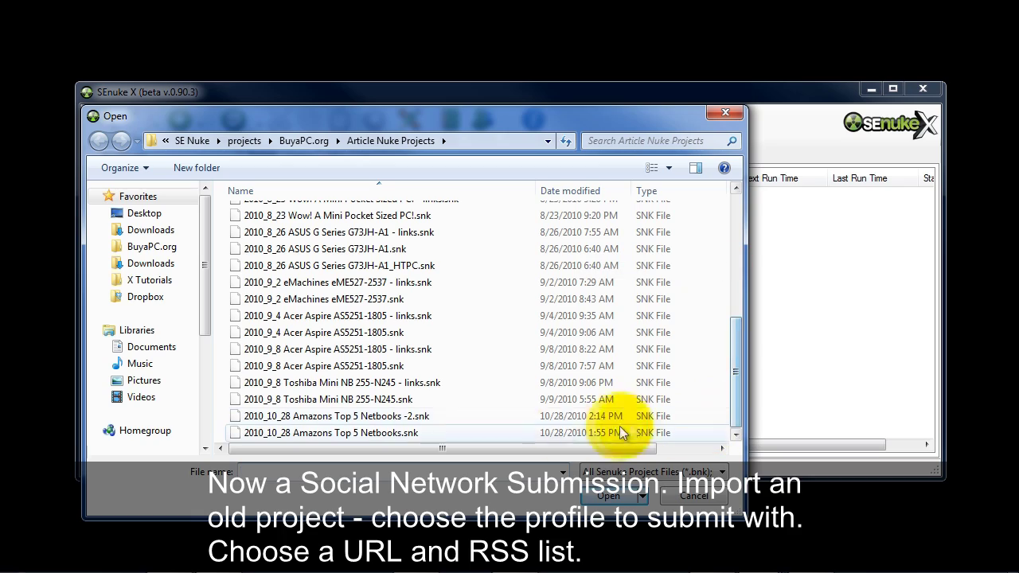
pyautogui.doubleClick(357, 415)
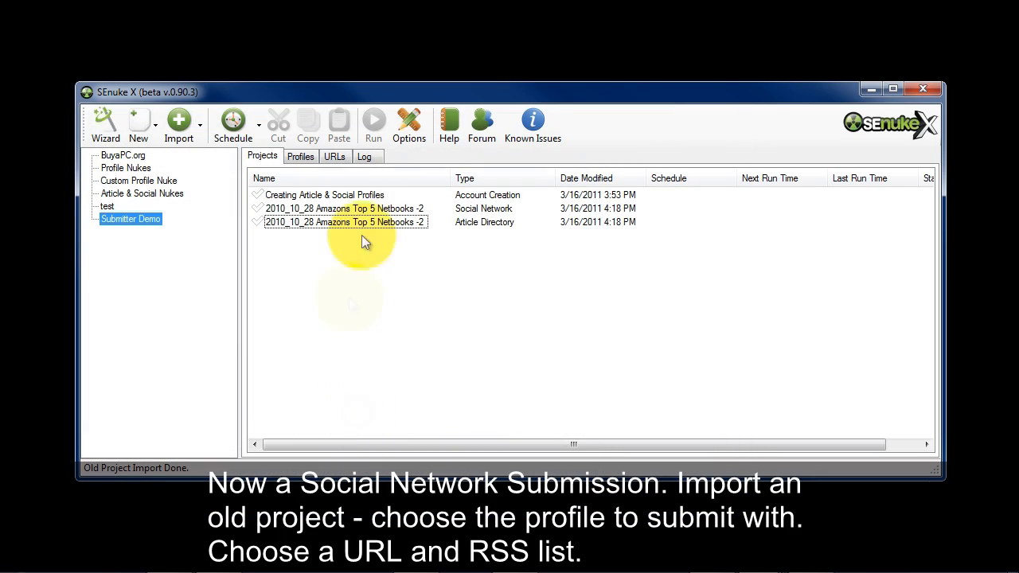
pyautogui.doubleClick(369, 208)
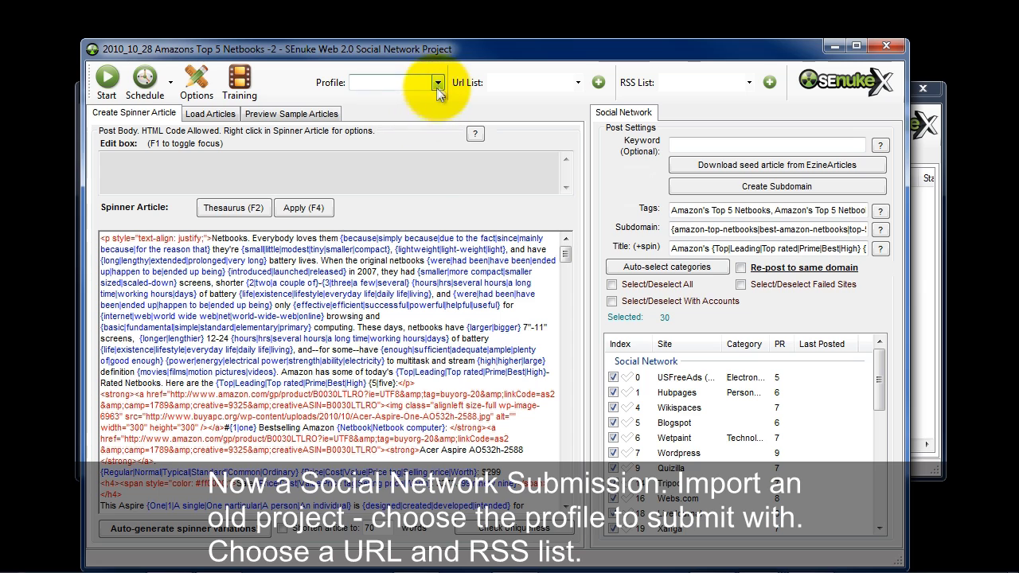
# Assign the account profile, the BuyaPC.org-10 URL list and the BuyaPC.org -RSS5 RSS list
pyautogui.click(437, 83)
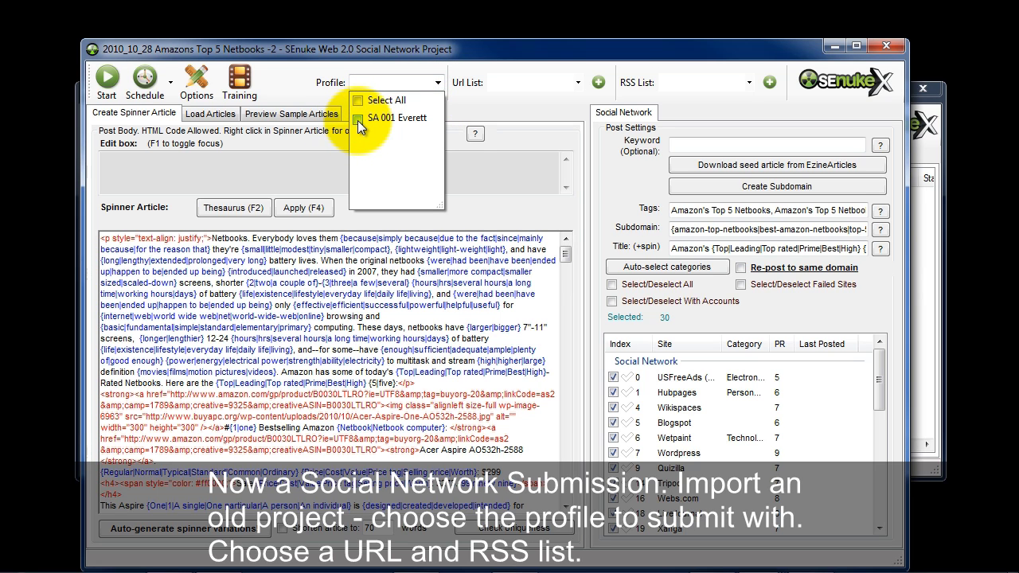
pyautogui.click(358, 119)
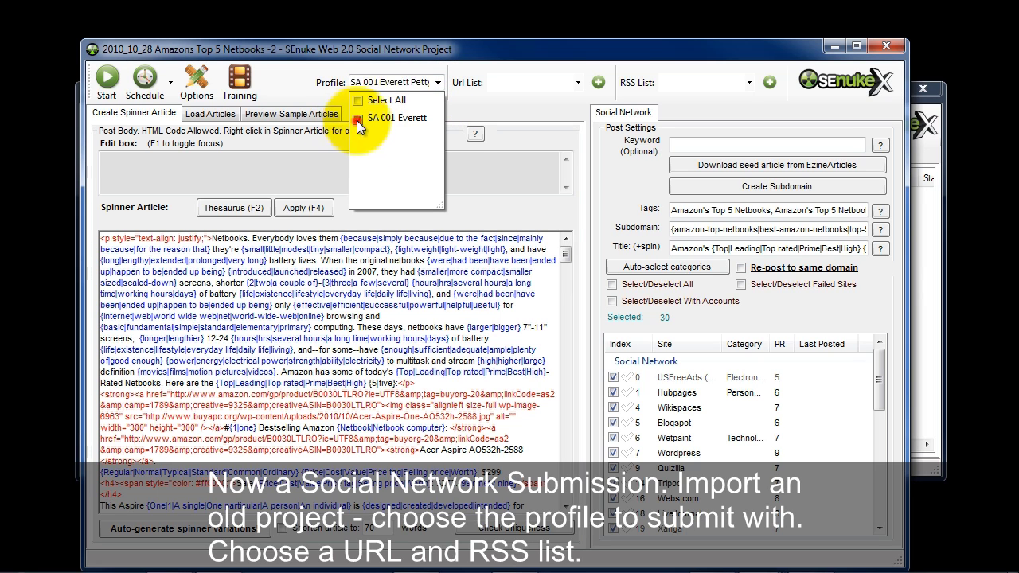
pyautogui.click(580, 84)
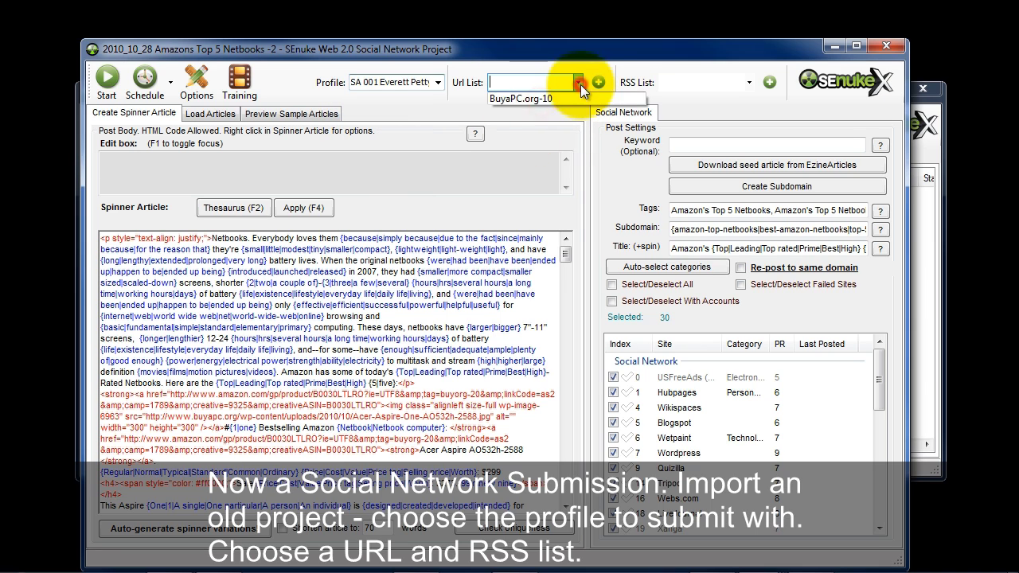
pyautogui.click(536, 100)
pyautogui.click(748, 82)
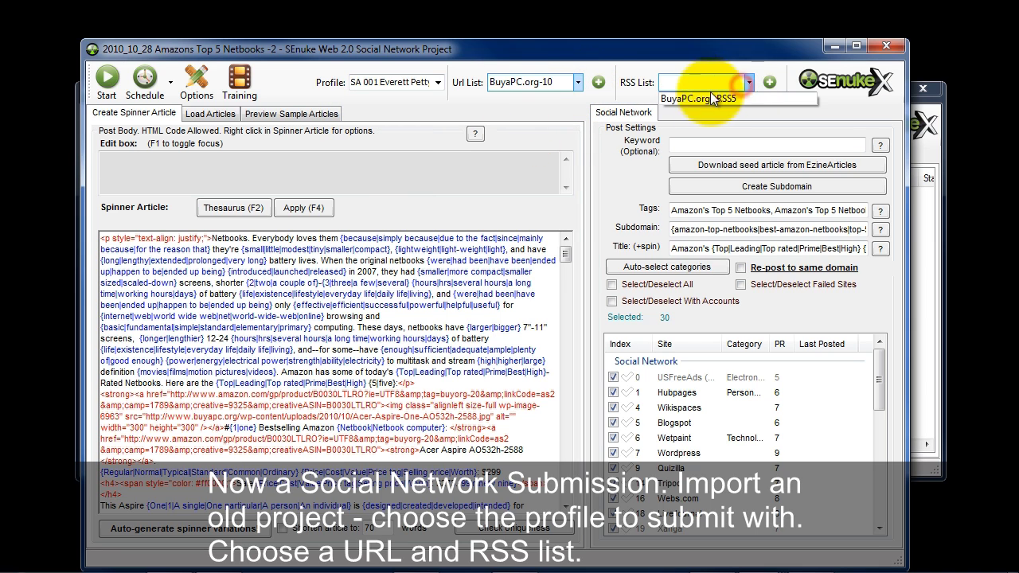
pyautogui.click(706, 101)
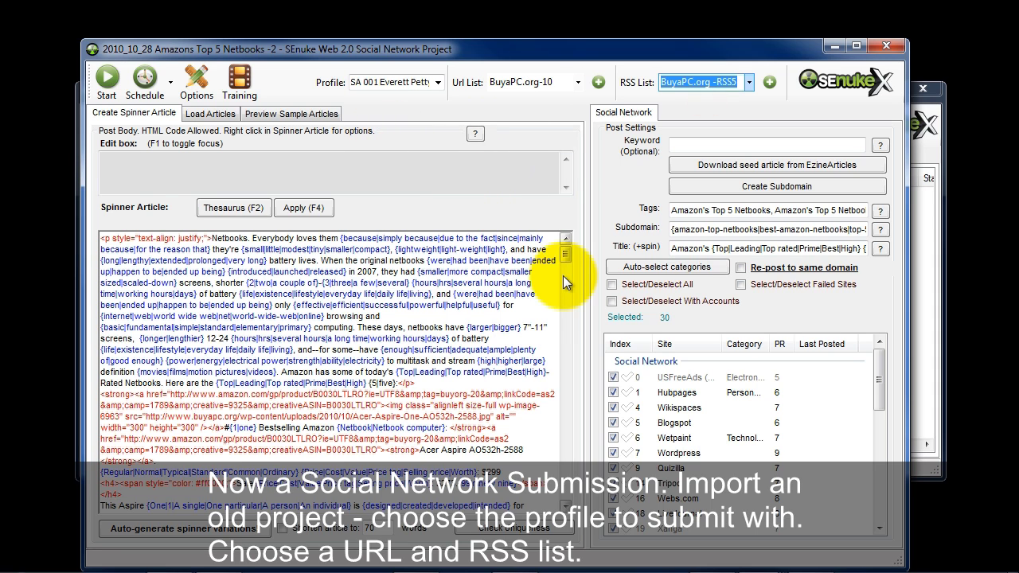
# Target only sites with accounts and shorten articles to 550 words
pyautogui.click(613, 302)
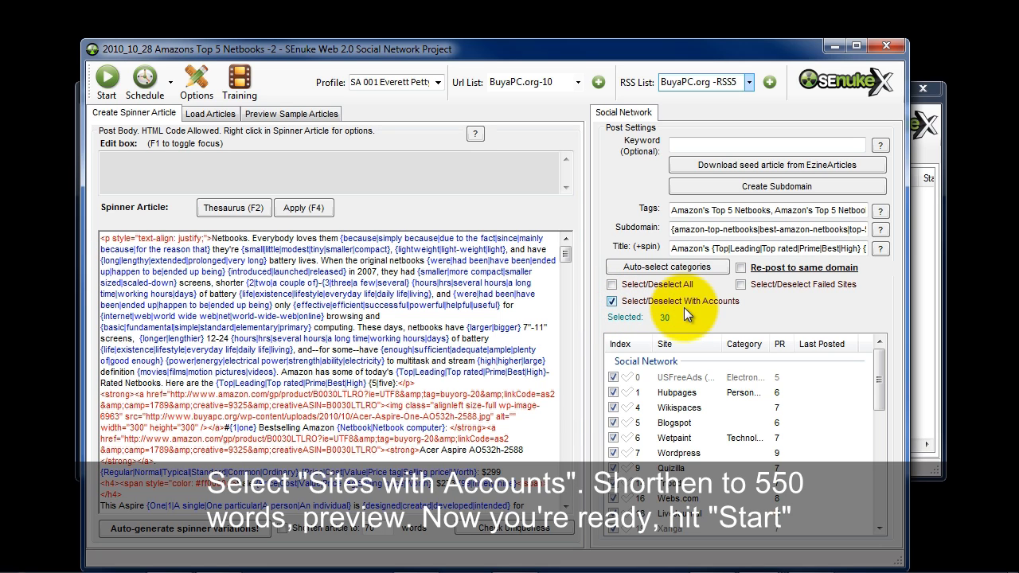
pyautogui.click(283, 530)
pyautogui.write('550')
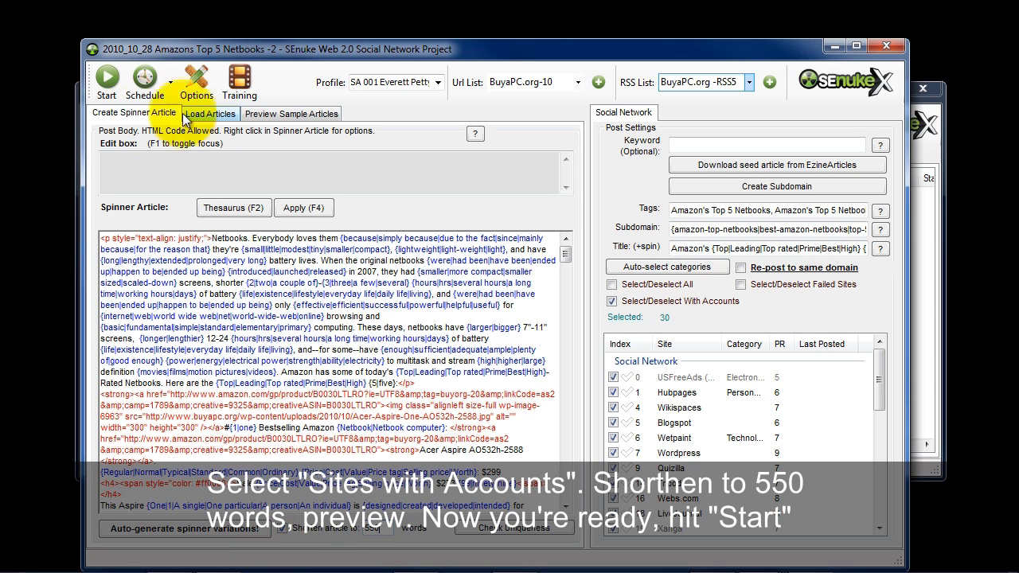
pyautogui.click(289, 113)
pyautogui.click(532, 532)
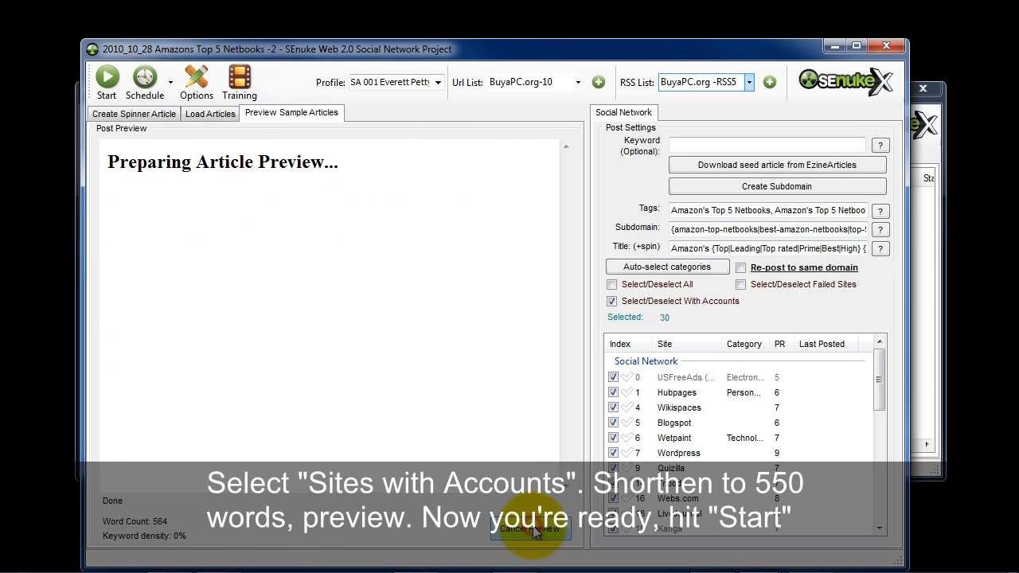
pyautogui.click(532, 532)
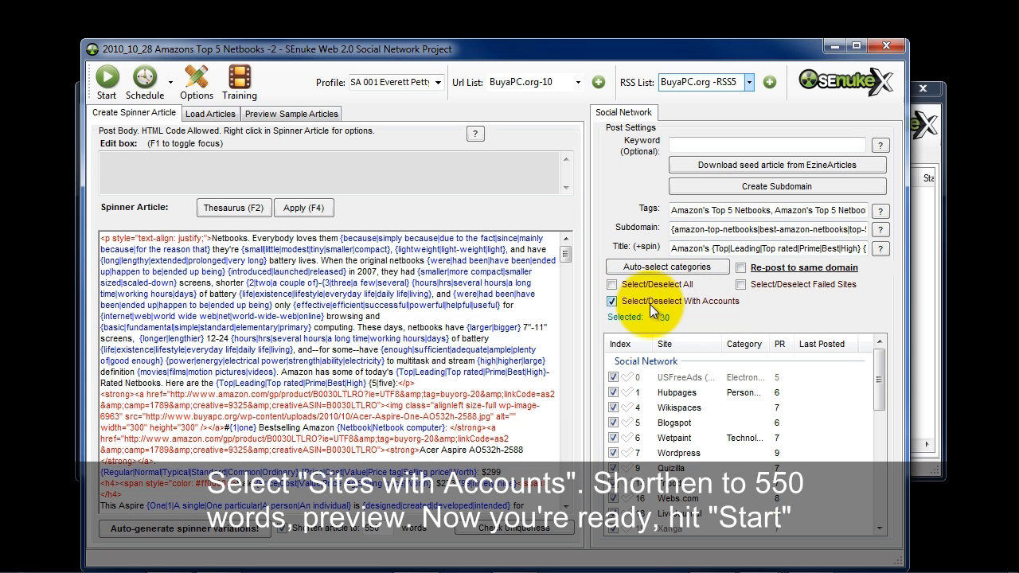
pyautogui.moveTo(881, 394); pyautogui.dragTo(876, 342)
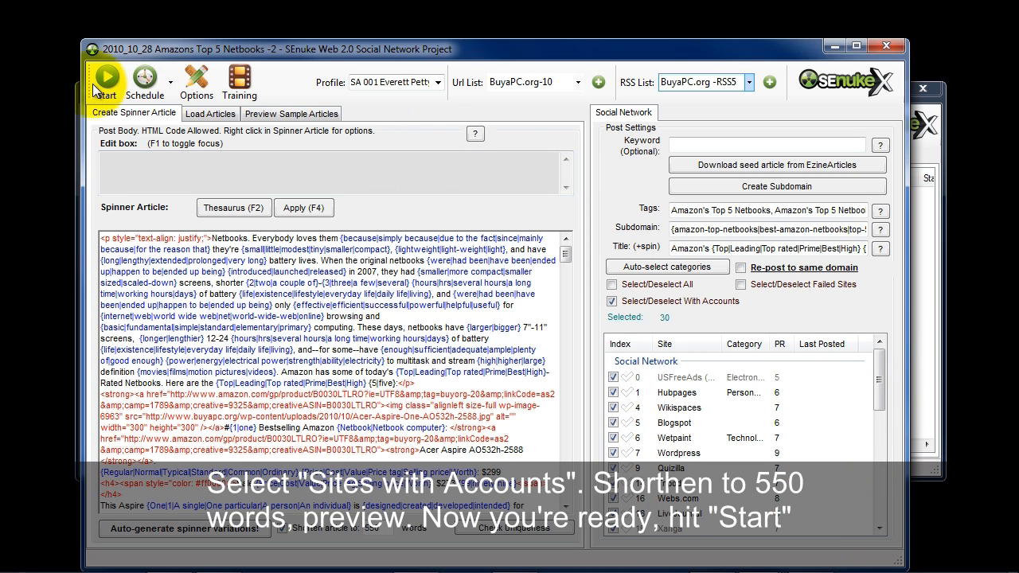
# Start the submission run and minimize the Submitter to follow per-site progress
pyautogui.click(116, 88)
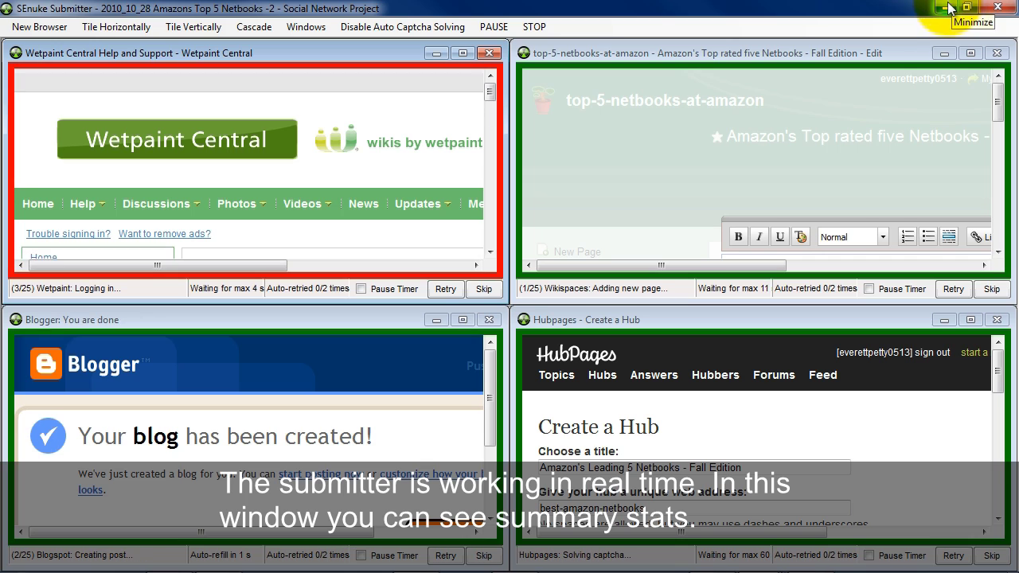
pyautogui.click(947, 8)
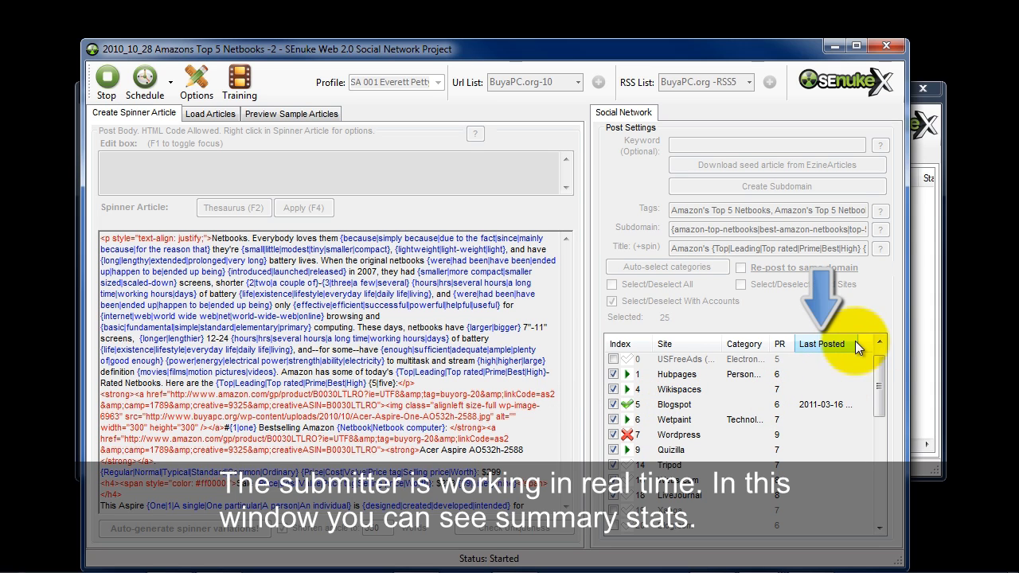
pyautogui.moveTo(859, 343); pyautogui.dragTo(869, 343)
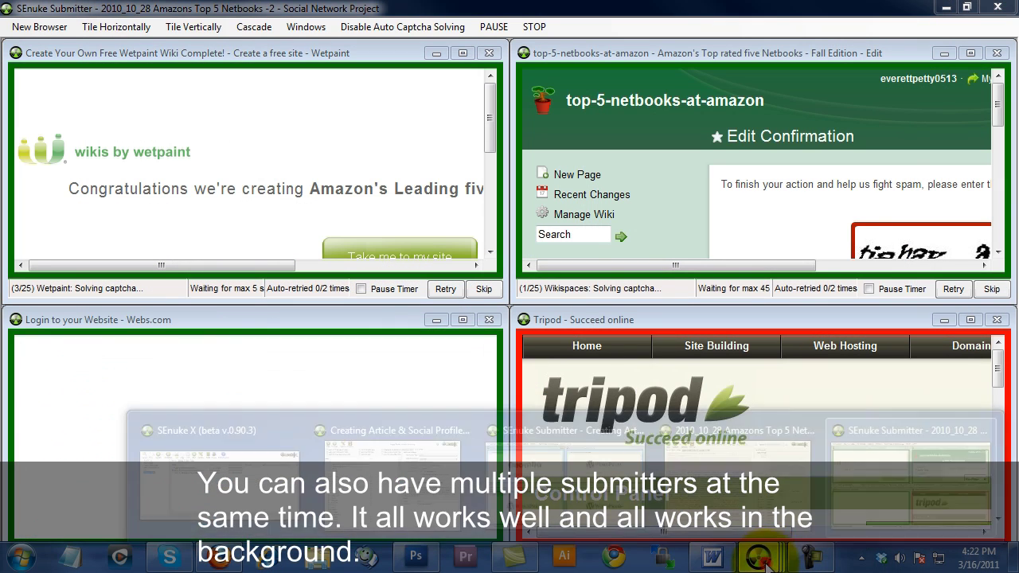
pyautogui.moveTo(760, 559)
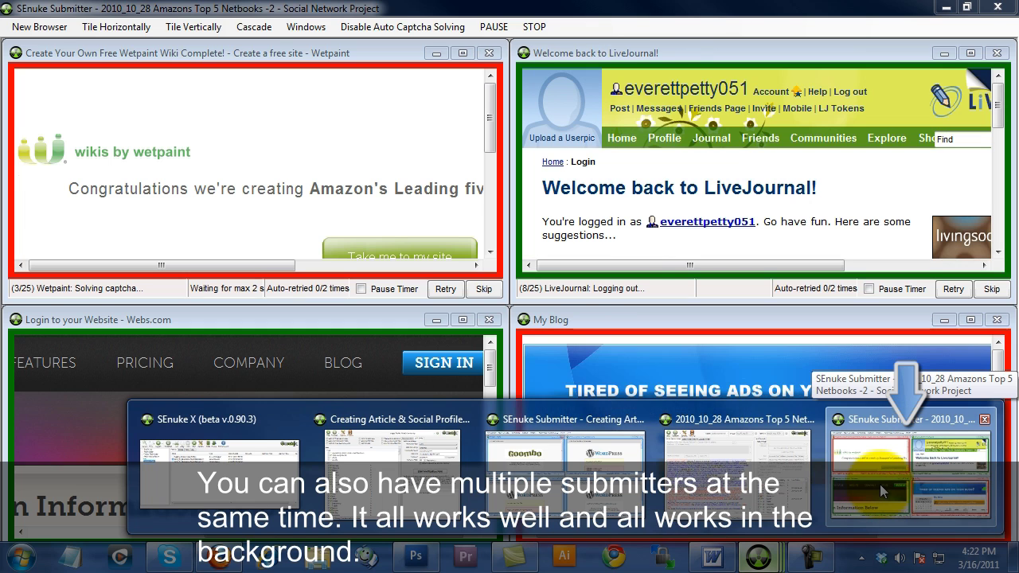
pyautogui.moveTo(554, 467)
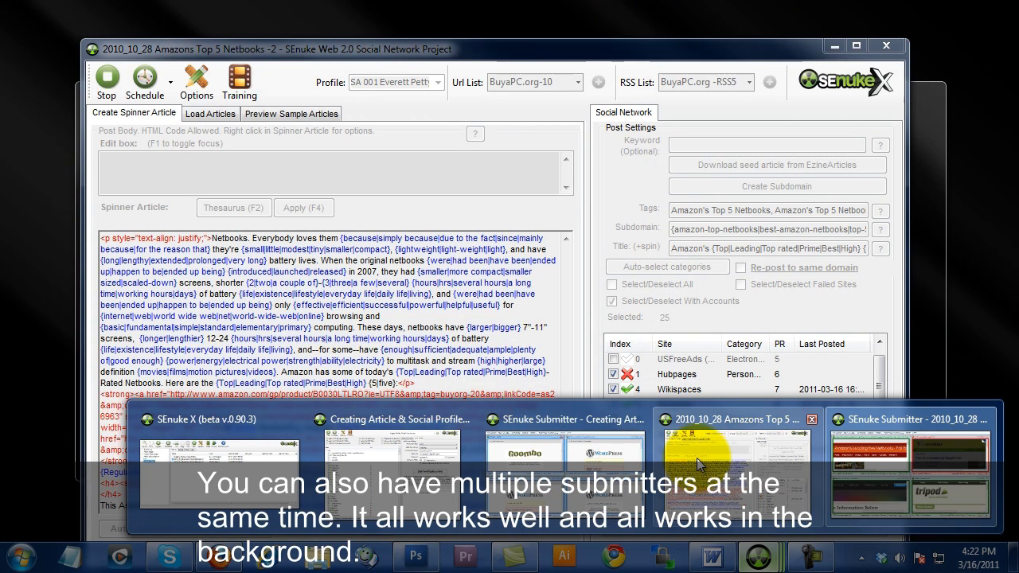
pyautogui.moveTo(836, 471)
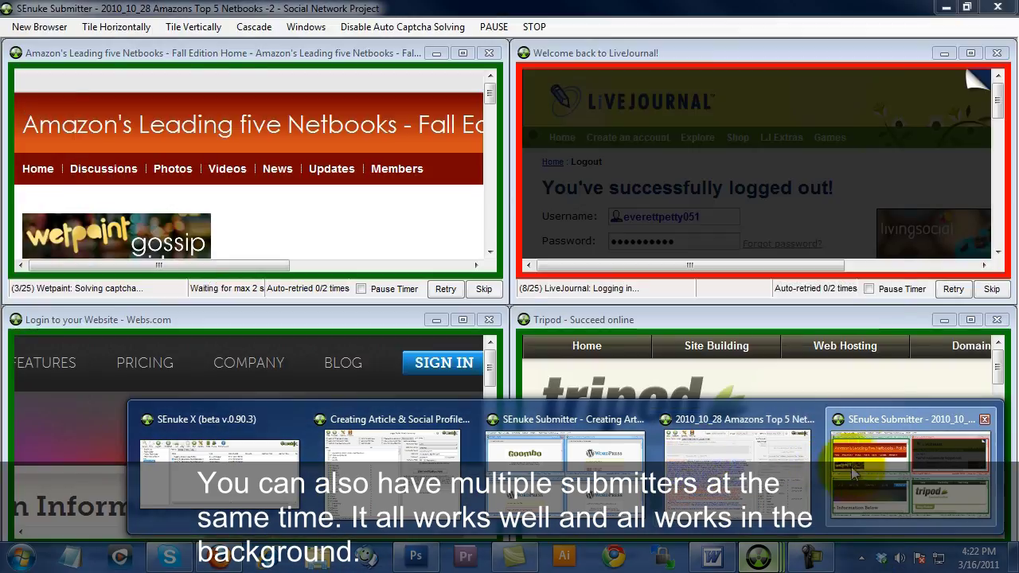
pyautogui.moveTo(598, 468)
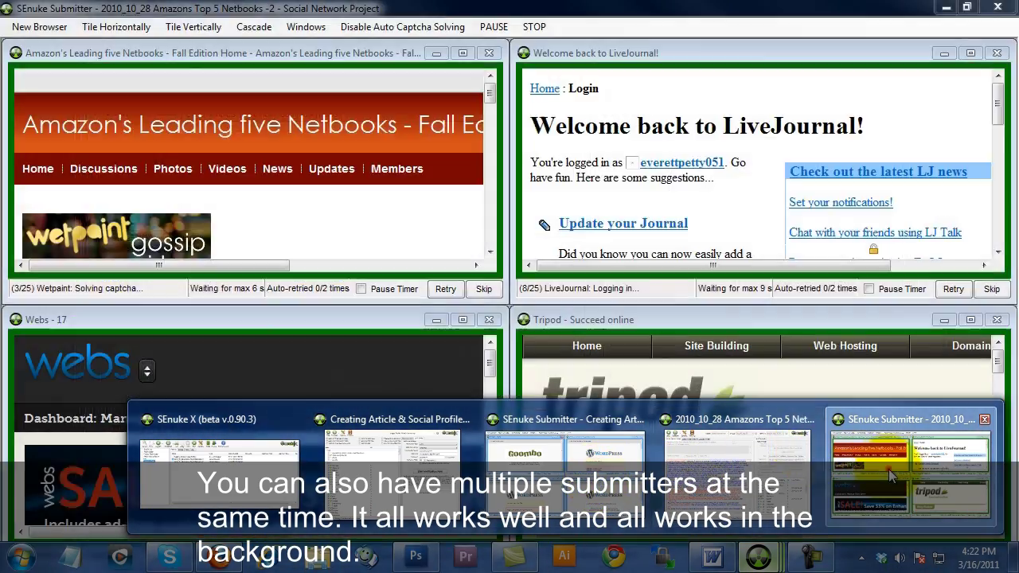
# Bring the Amazons Netbooks submitter forward, maximize the Wetpaint pane, then restore the Jimdo pane
pyautogui.click(911, 469)
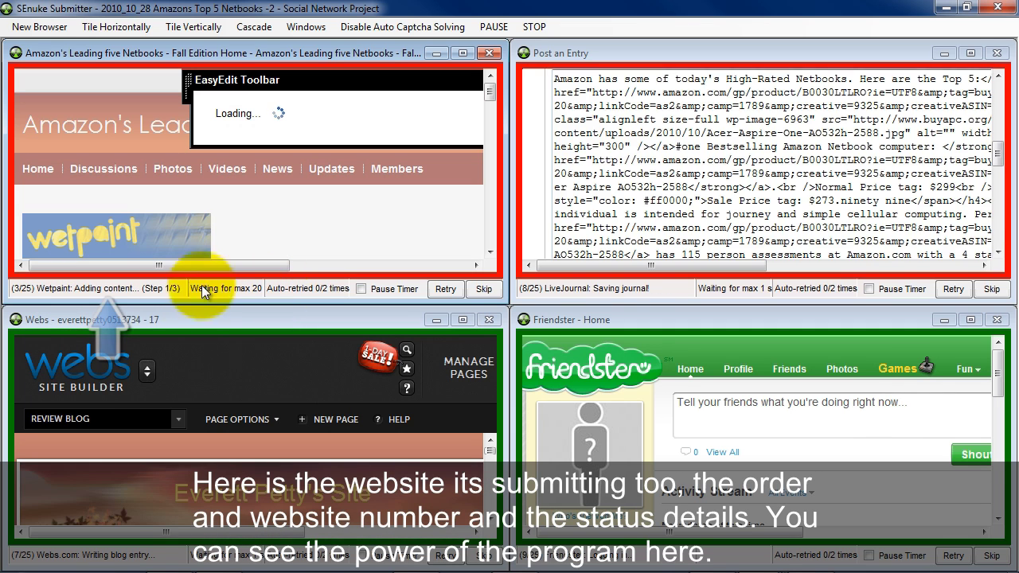
pyautogui.click(462, 56)
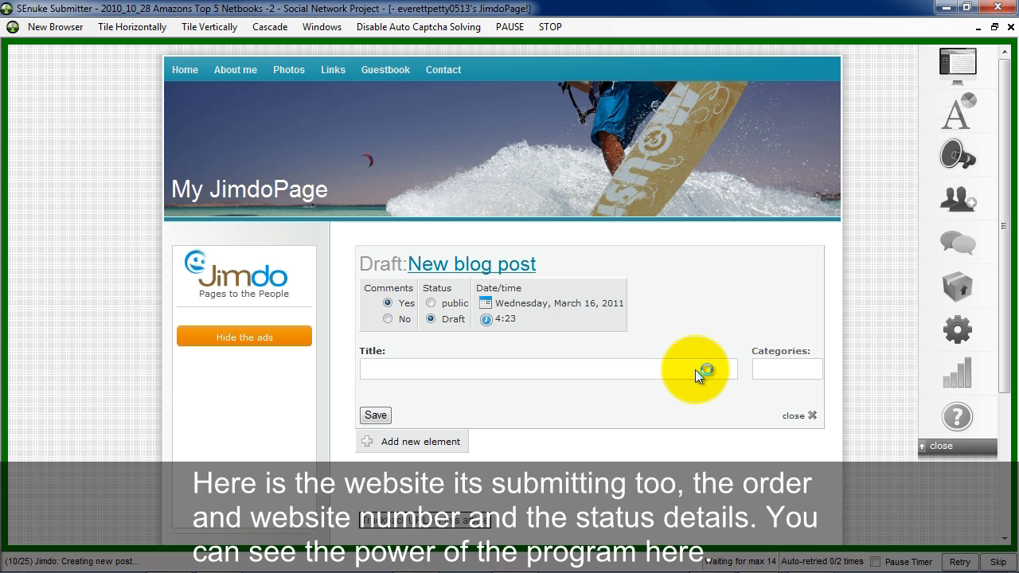
pyautogui.click(995, 27)
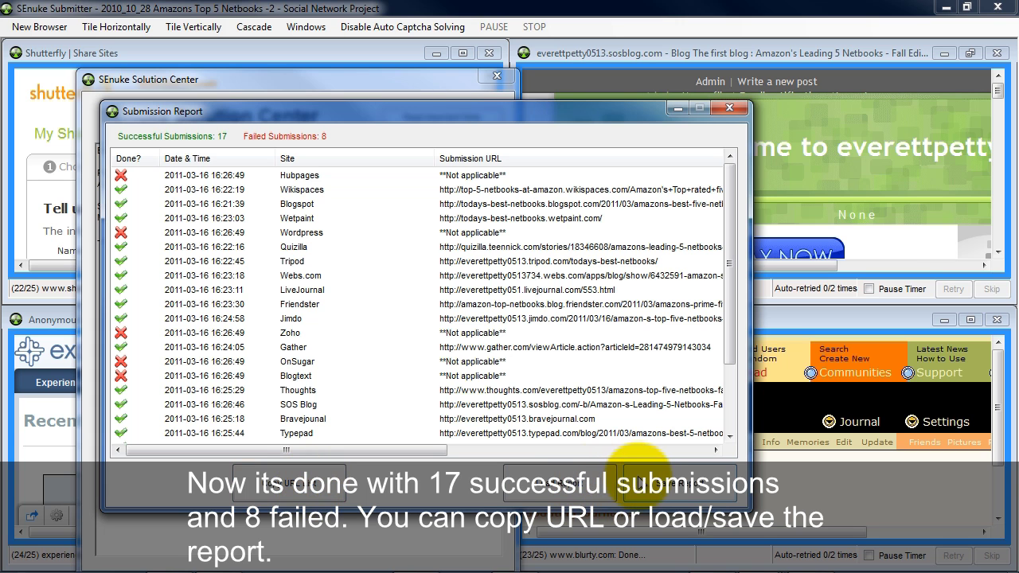
# Close the Submission Report of 17 successful and 8 failed submissions
pyautogui.click(728, 108)
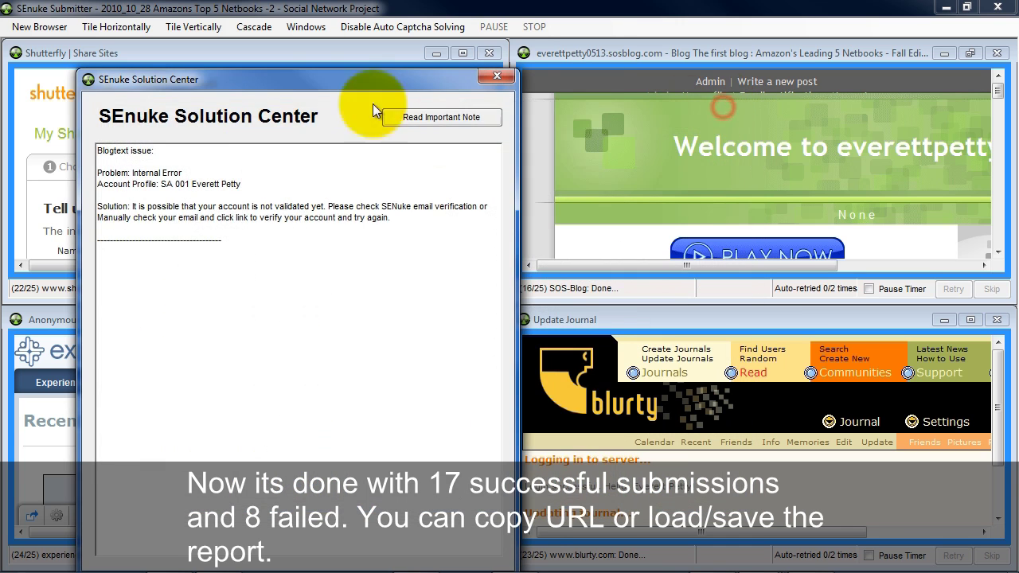
# Move the Solution Center aside and close it, revealing the Shutterfly, SOS Blog, Experience Project and Blurty panes
pyautogui.moveTo(324, 79); pyautogui.dragTo(422, 34)
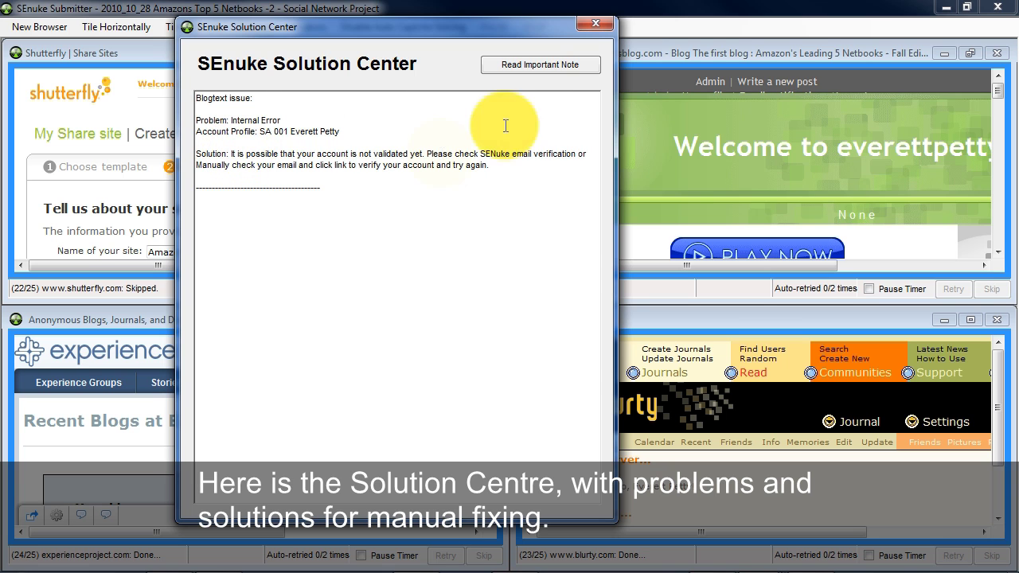
pyautogui.click(595, 23)
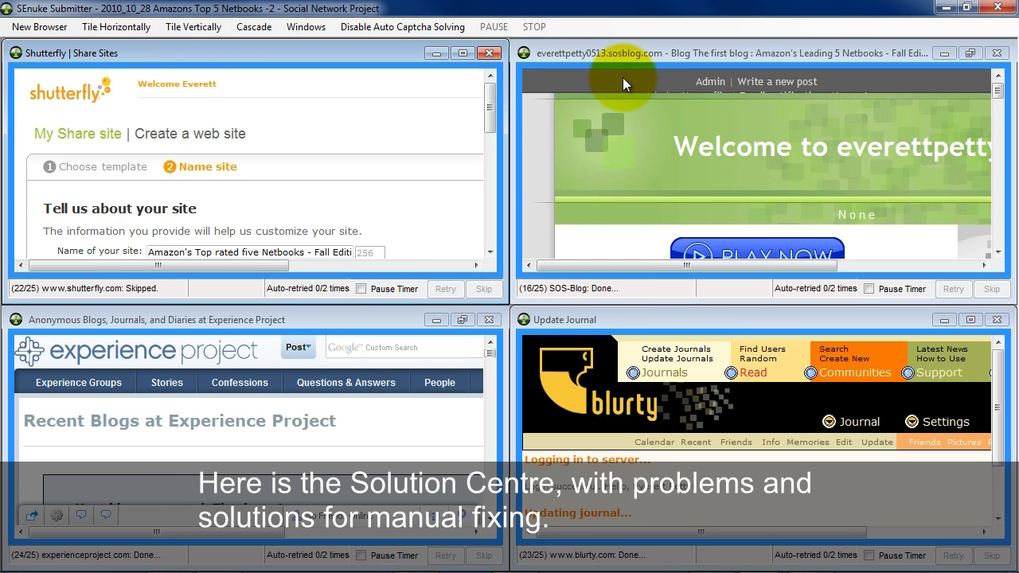